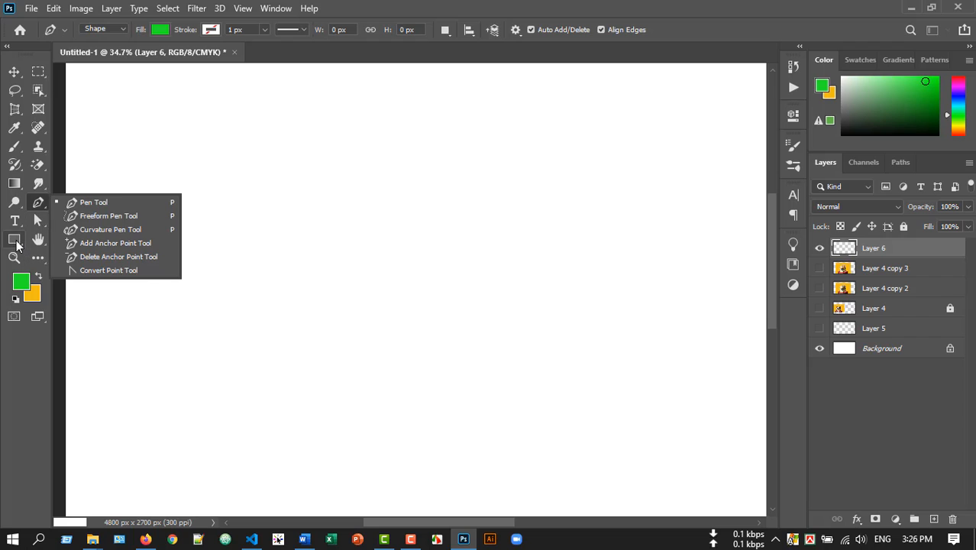
Draw a green rectangle about 565 px wide and 224 px high near the canvas's upper-left corner
click(16, 241)
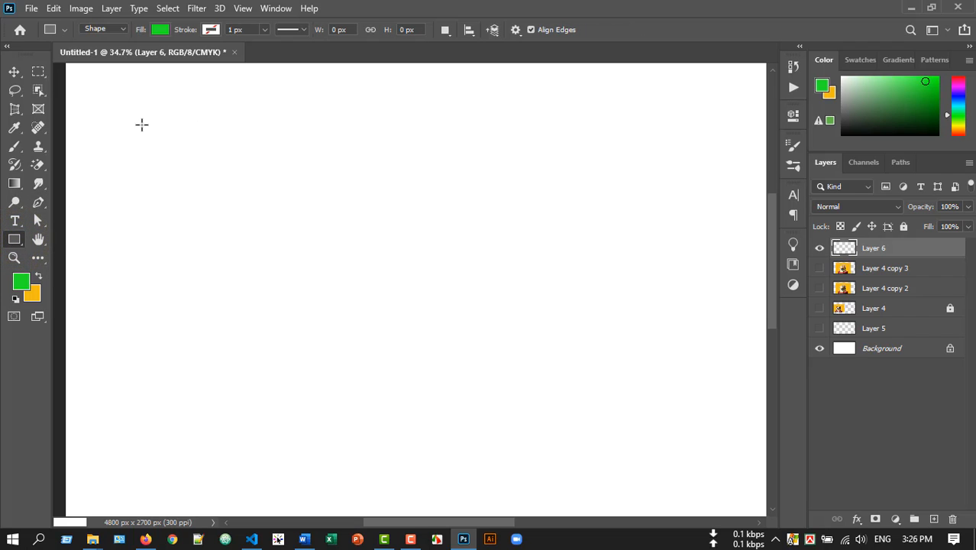
drag(139, 120, 279, 175)
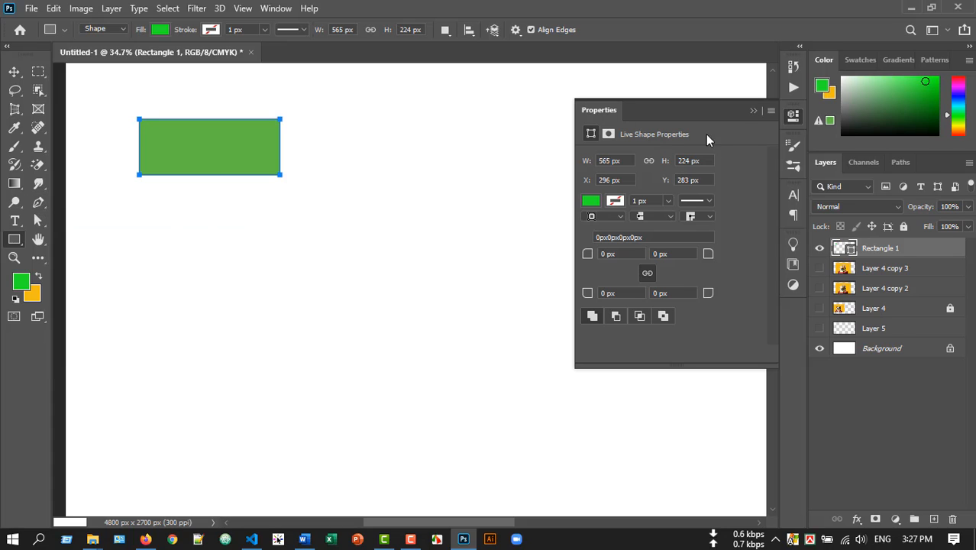
click(751, 114)
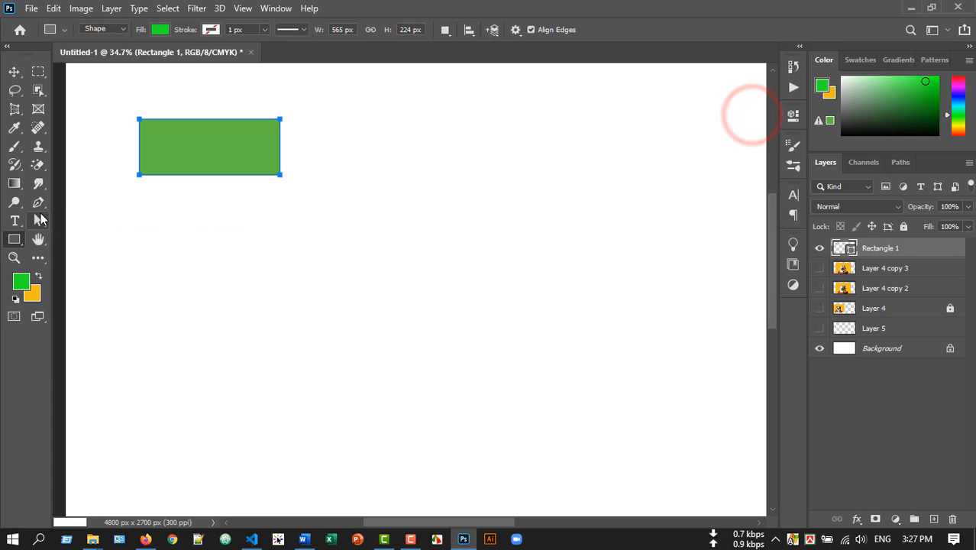
Activate the Pen tool and review its tool presets and drawing modes, keeping the mode on Shape
click(39, 203)
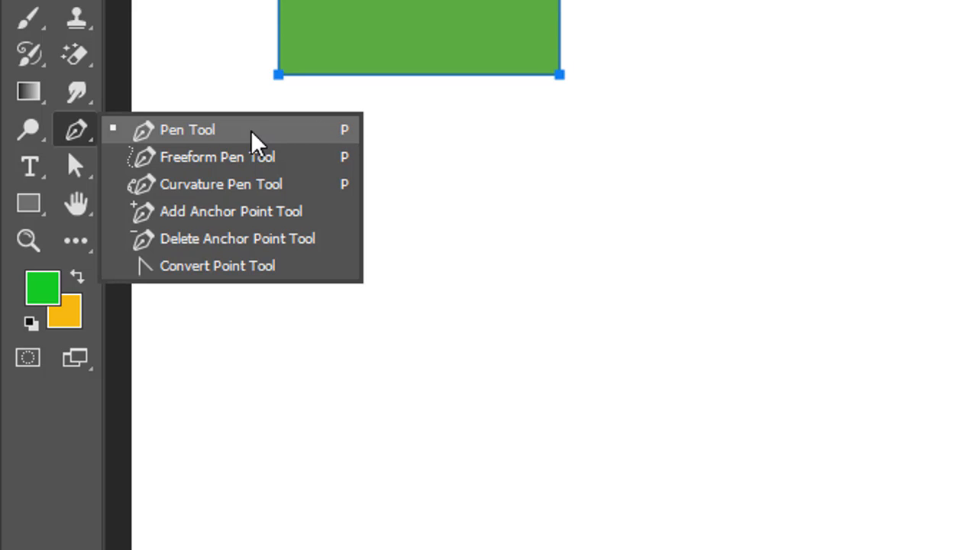
click(221, 132)
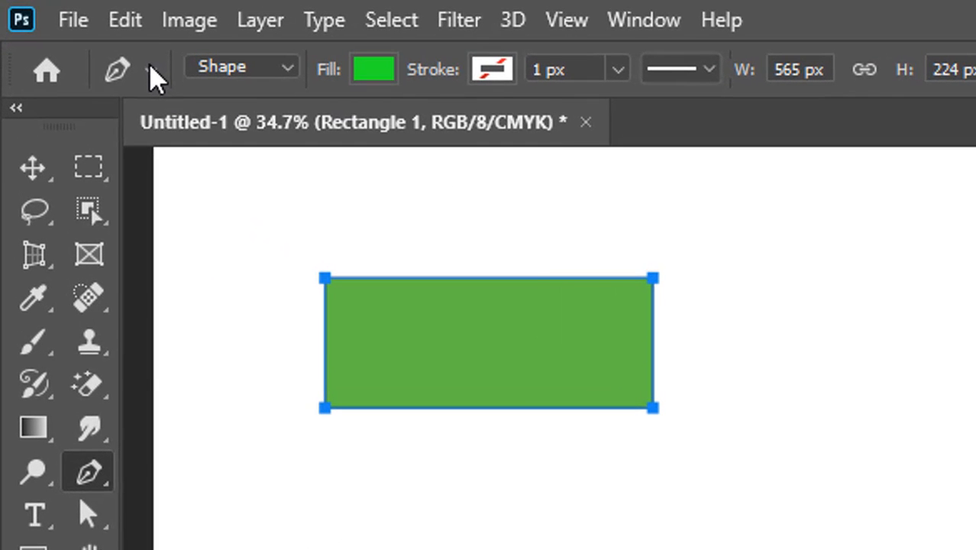
click(149, 68)
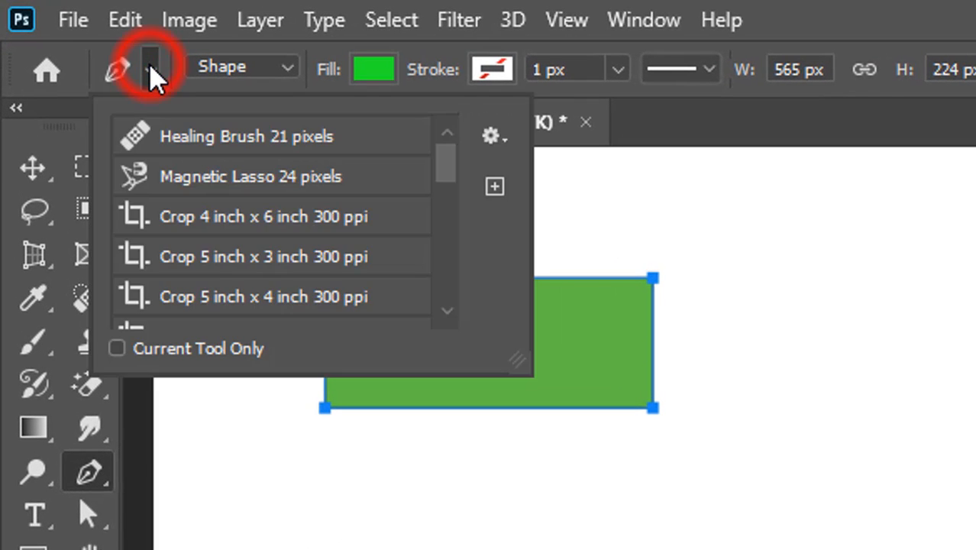
click(150, 69)
click(291, 71)
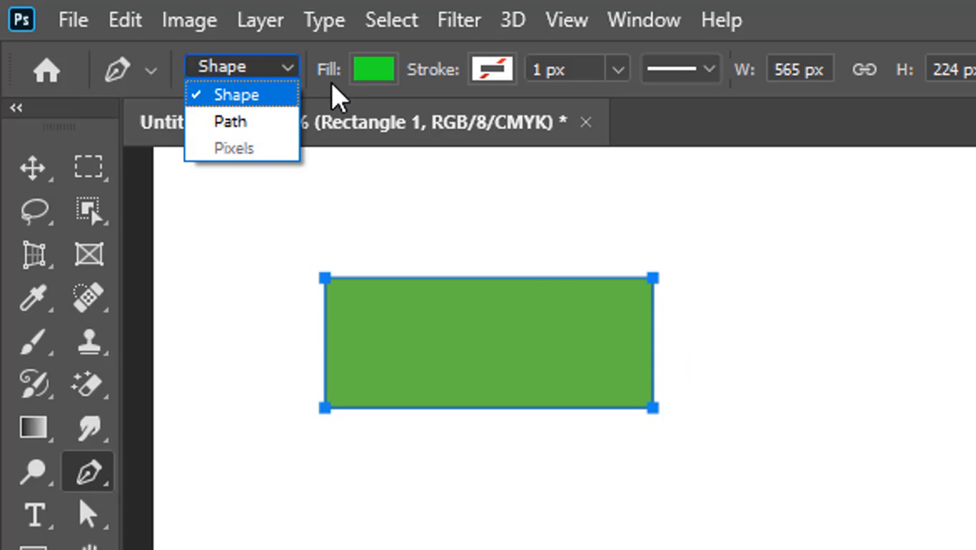
click(286, 67)
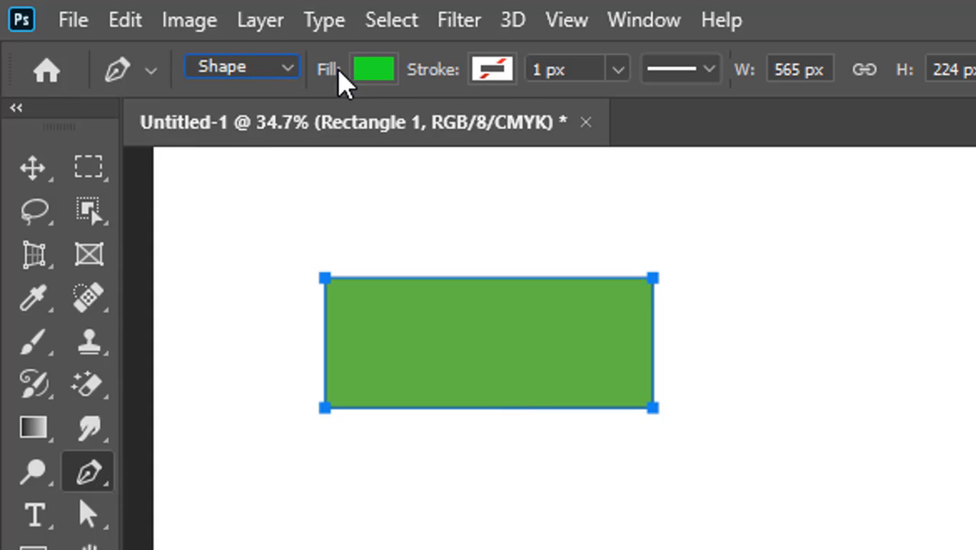
Give the rectangle a dashed yellow-orange stroke 23.79 px wide
click(493, 72)
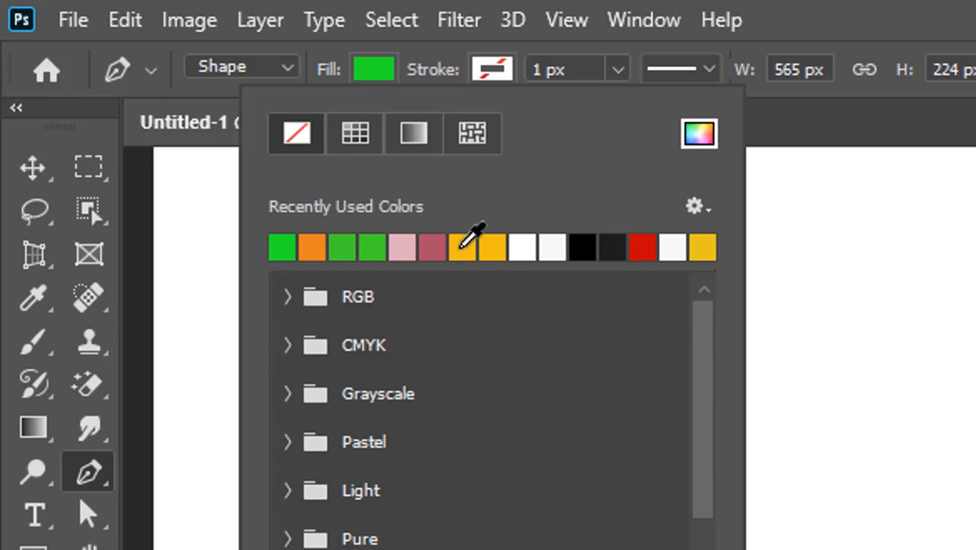
click(458, 245)
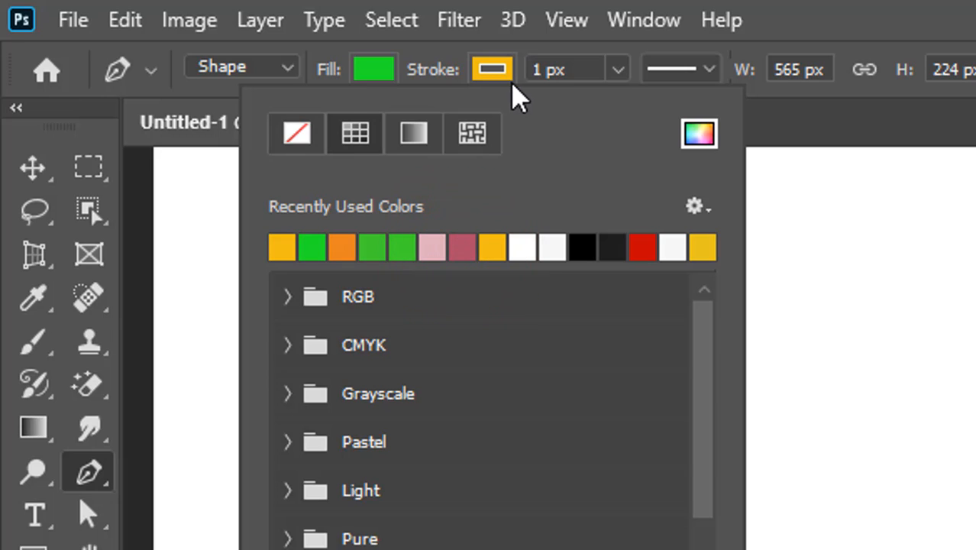
click(618, 70)
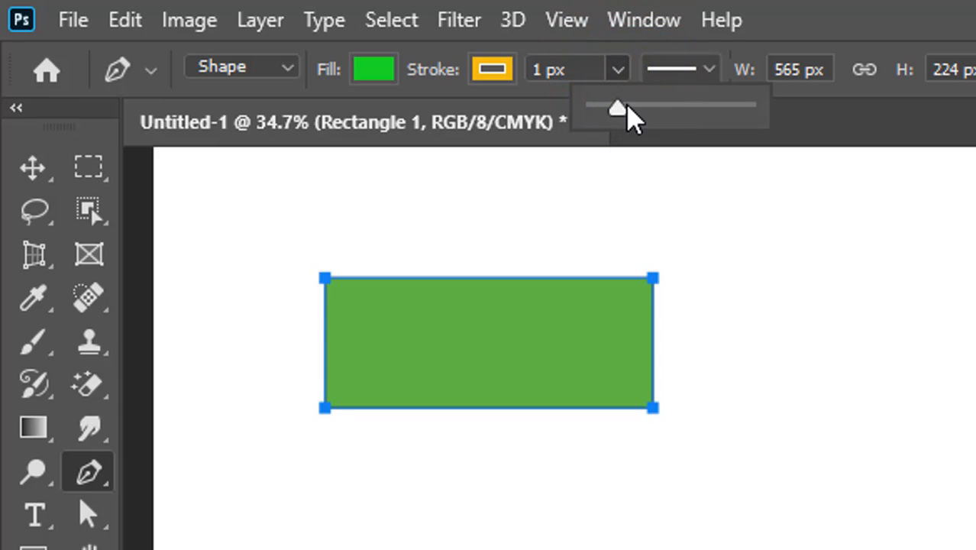
drag(628, 107, 631, 108)
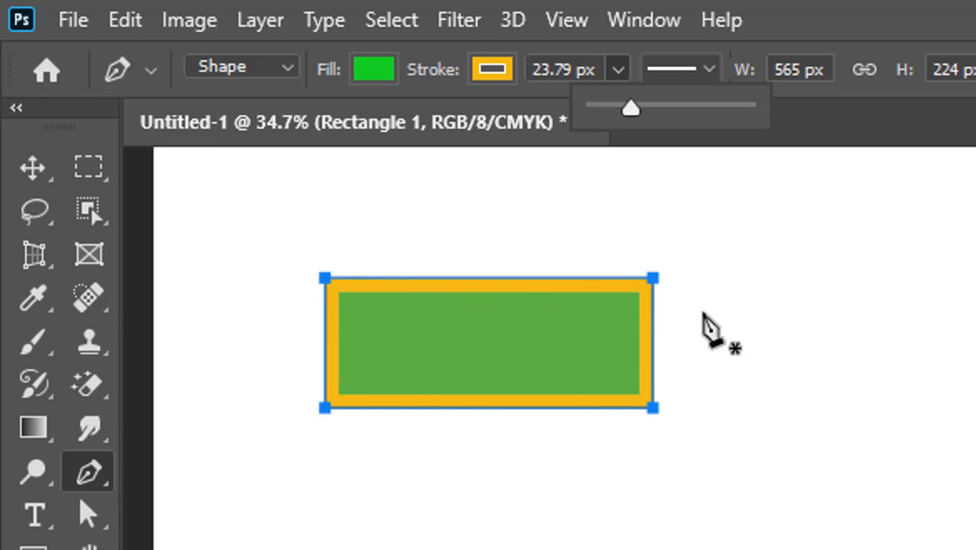
click(620, 70)
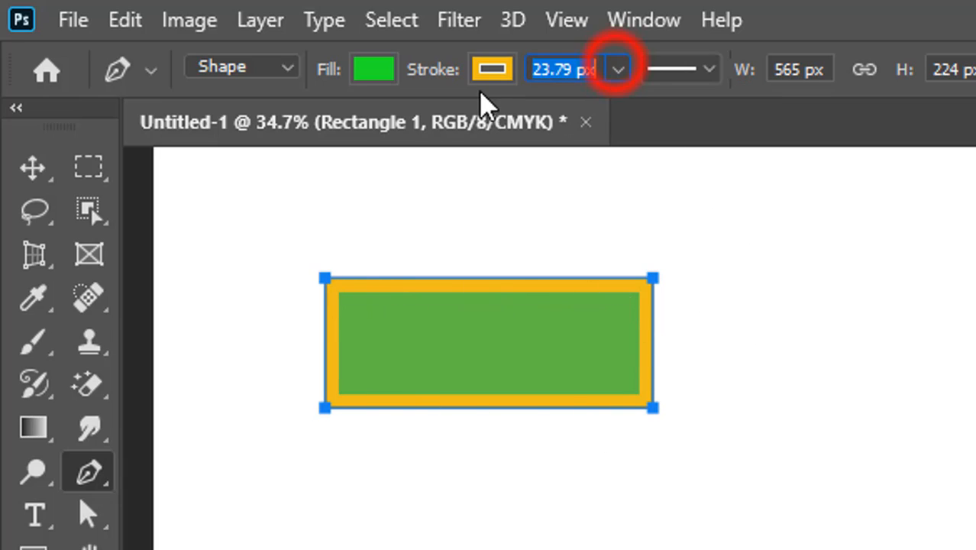
click(711, 70)
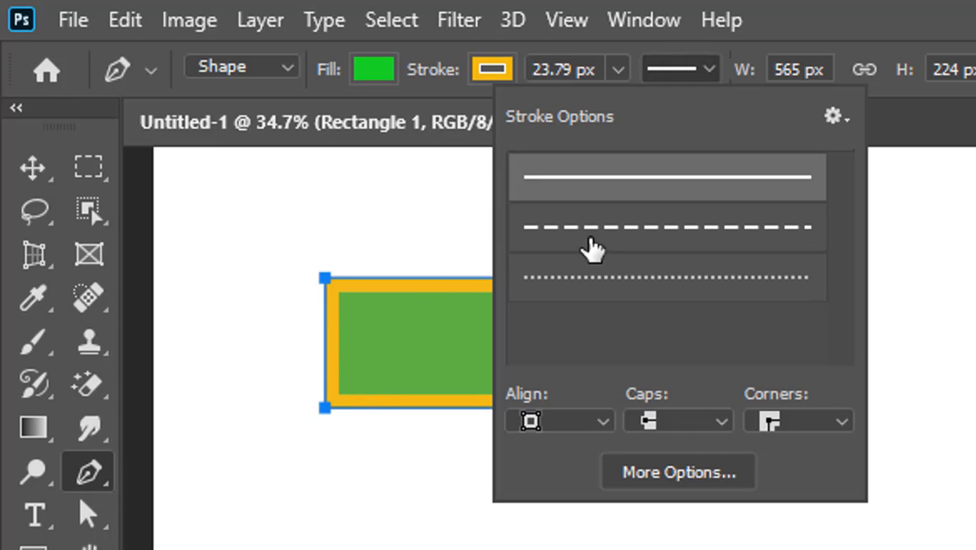
click(638, 229)
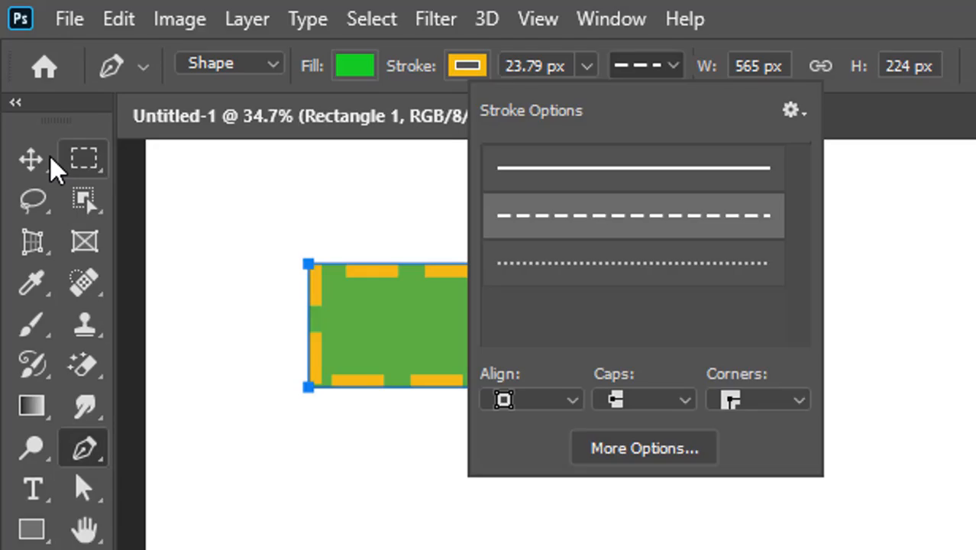
Move the rectangle to the middle of the canvas and enlarge it to about three times its width
click(32, 167)
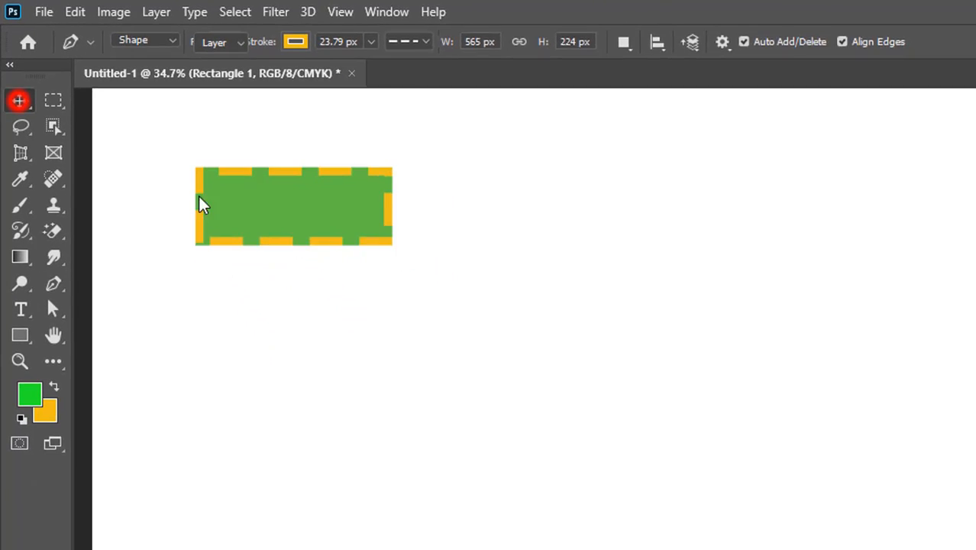
mouse_move(409, 327)
mouse_down()
mouse_move(936, 549)
mouse_move(974, 549)
mouse_up()
drag(534, 334, 534, 334)
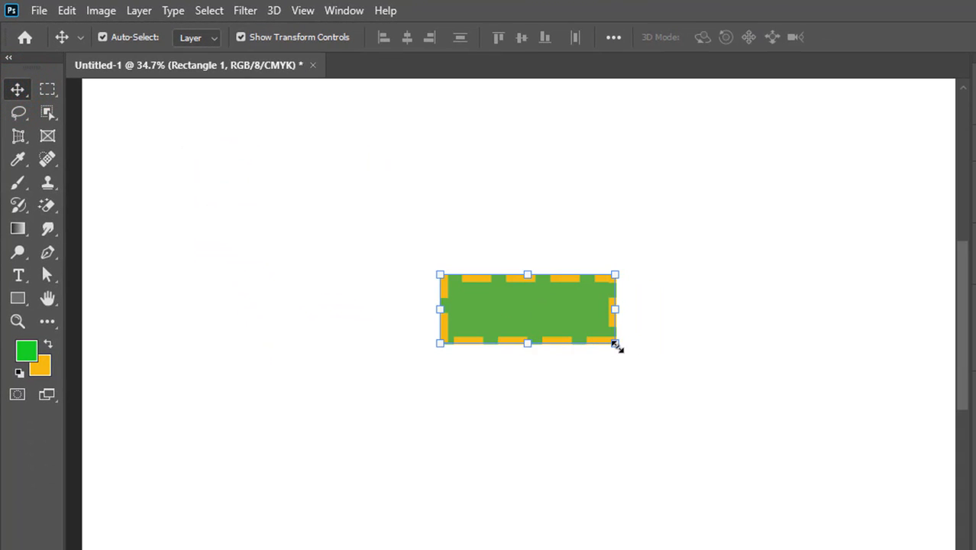
drag(616, 345, 791, 457)
click(882, 35)
drag(498, 263, 635, 304)
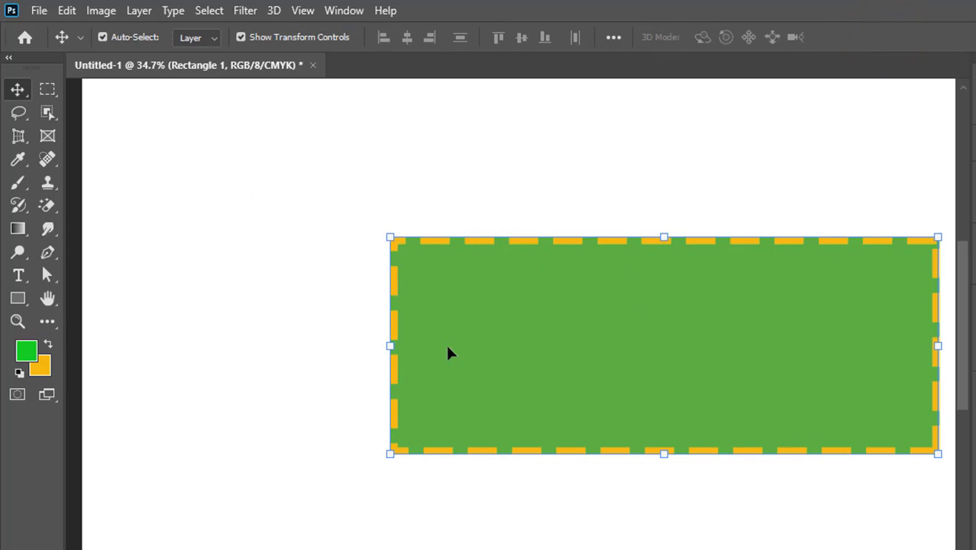
Shift the enlarged rectangle slightly across the canvas and delete it
drag(554, 346, 449, 376)
click(606, 325)
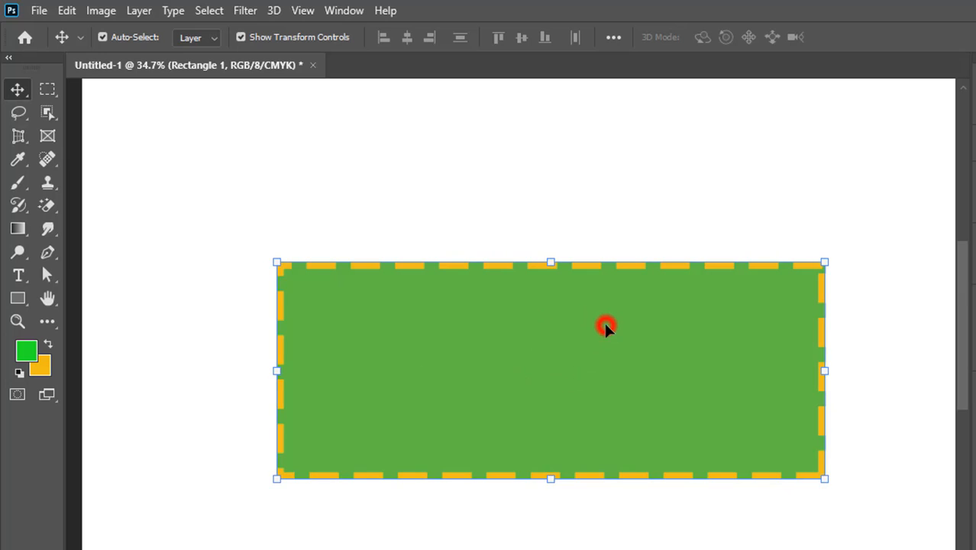
key(Delete)
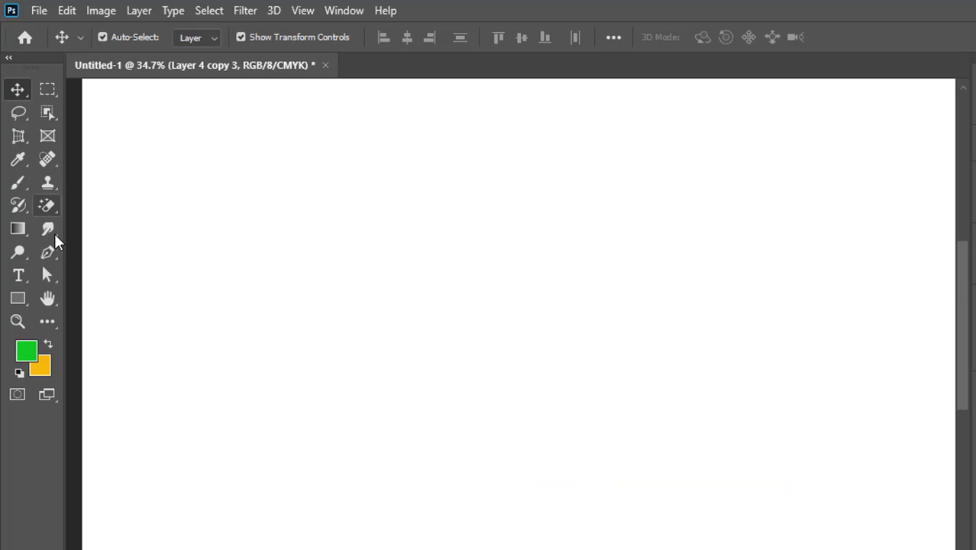
Draw a closed four-cornered shape with the Pen tool, wider at its upper edge, about 1440 px by 771 px
click(45, 252)
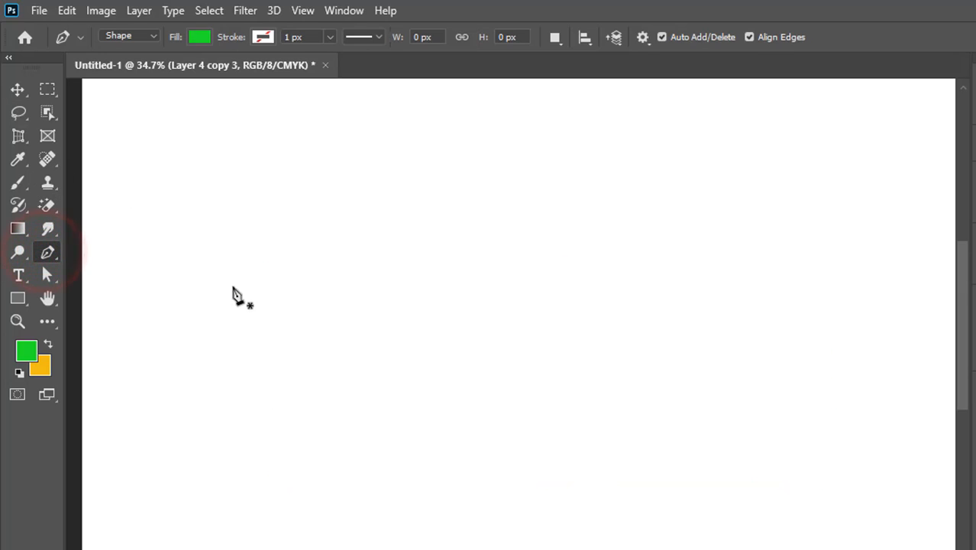
click(232, 285)
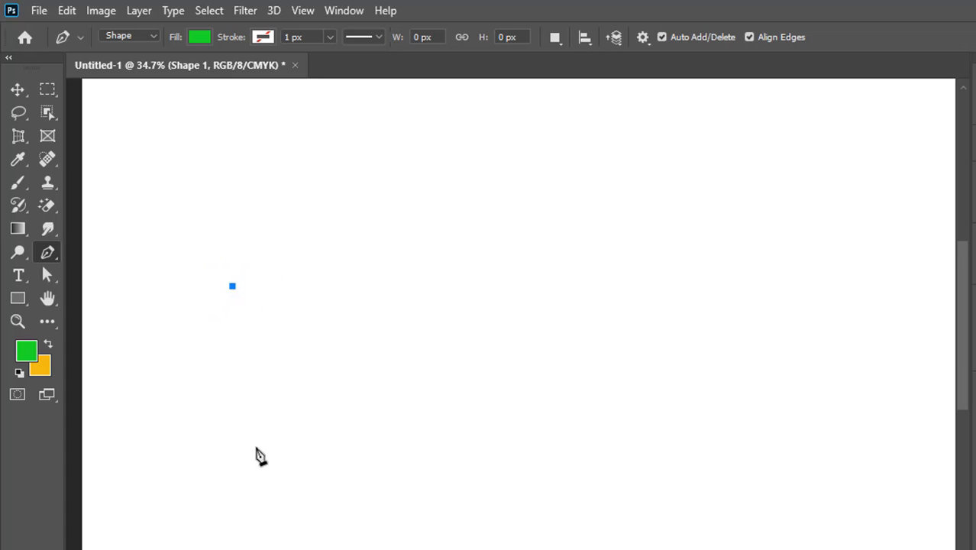
click(245, 510)
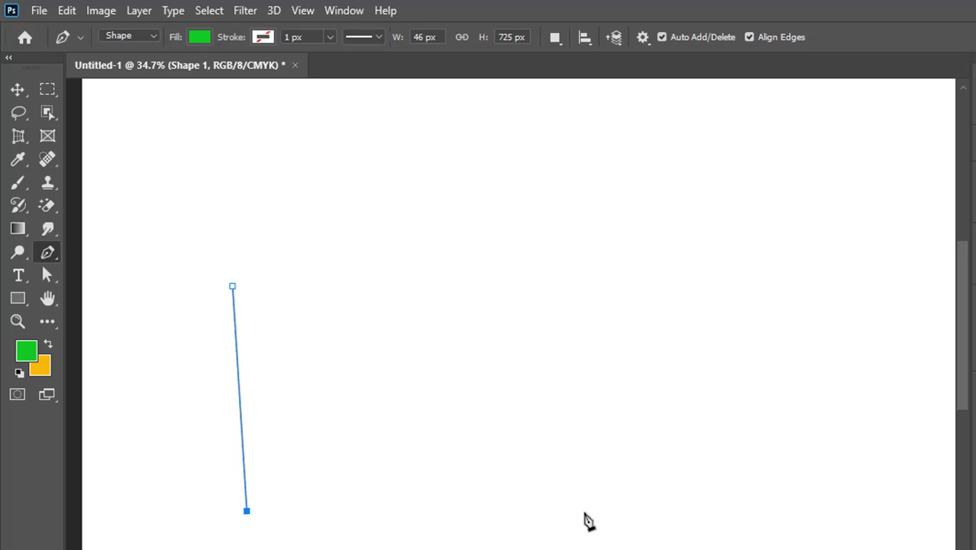
click(643, 510)
click(678, 273)
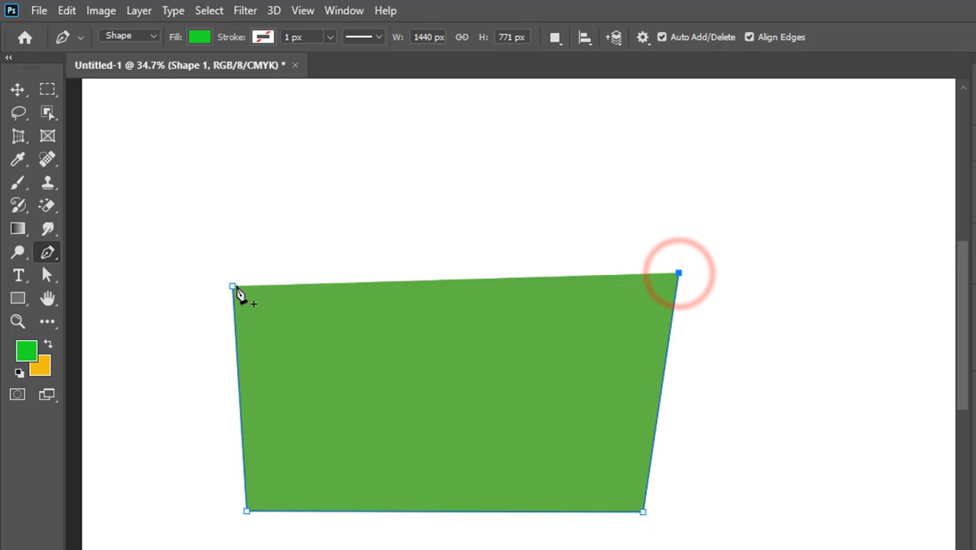
click(234, 287)
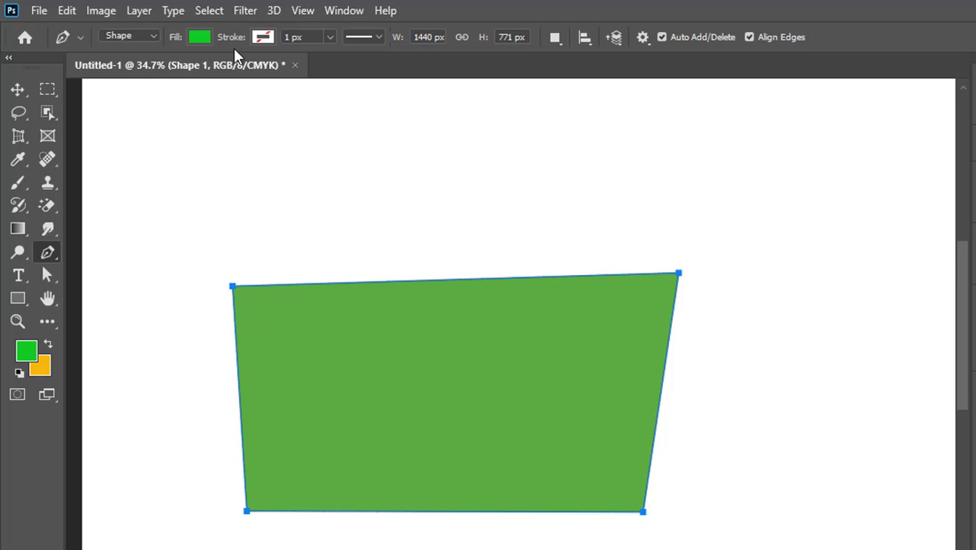
Give the four-cornered shape a dark pink stroke 51.08 px wide
click(264, 38)
click(251, 131)
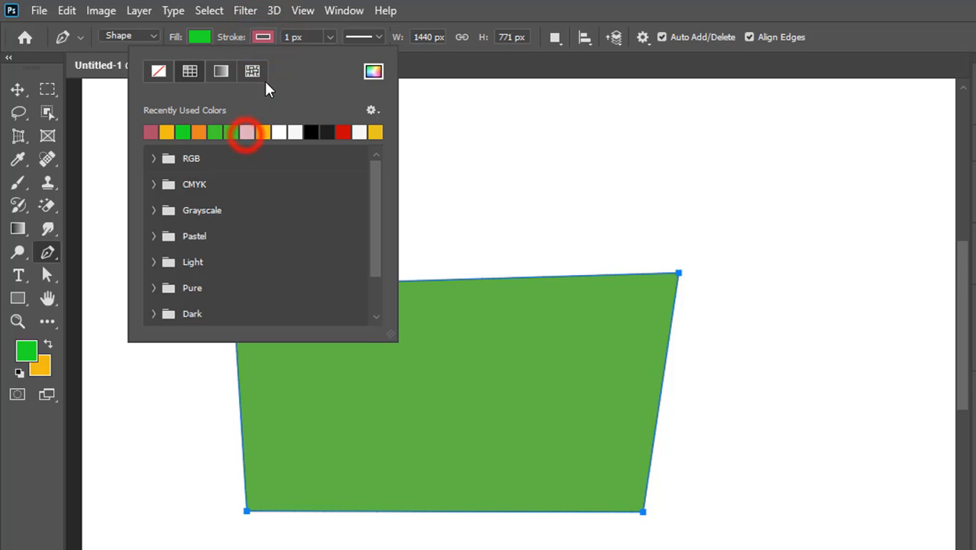
click(305, 37)
click(331, 38)
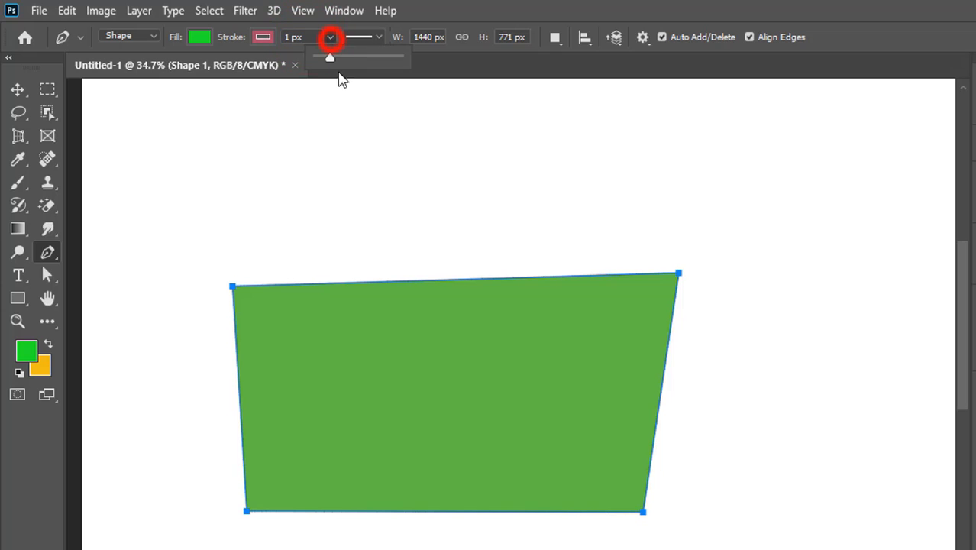
click(347, 59)
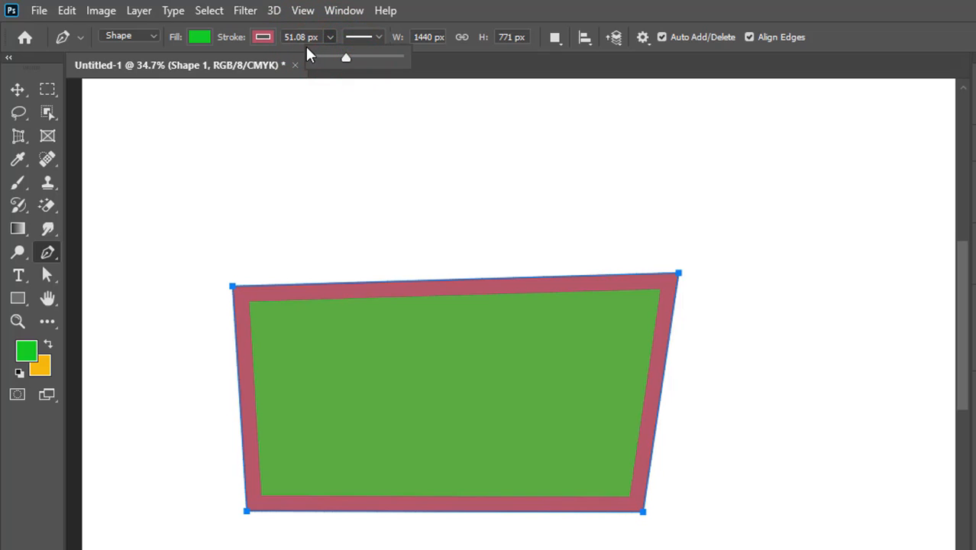
Try the dotted line style on the shape's stroke and set the stroke to dashed
click(377, 37)
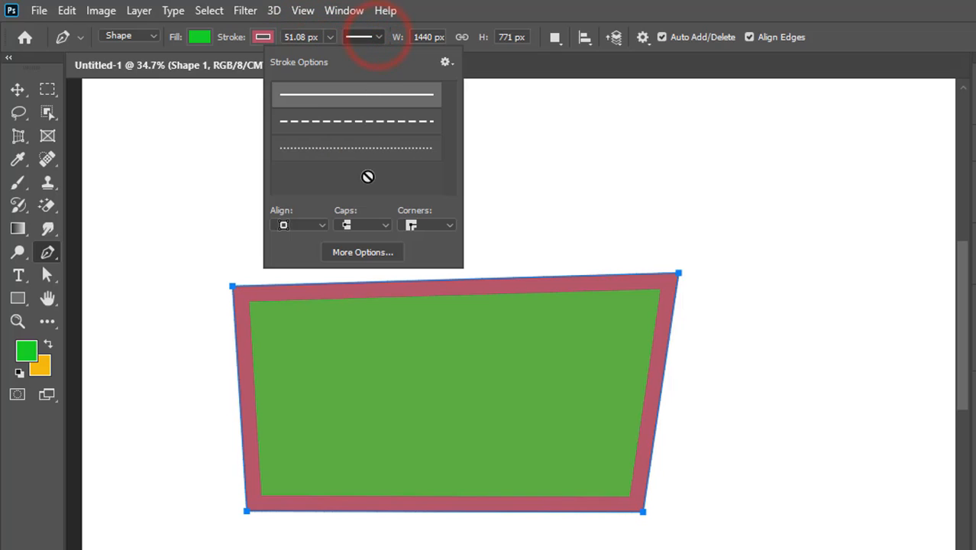
scroll(368, 177, down, 2)
scroll(390, 158, up, 3)
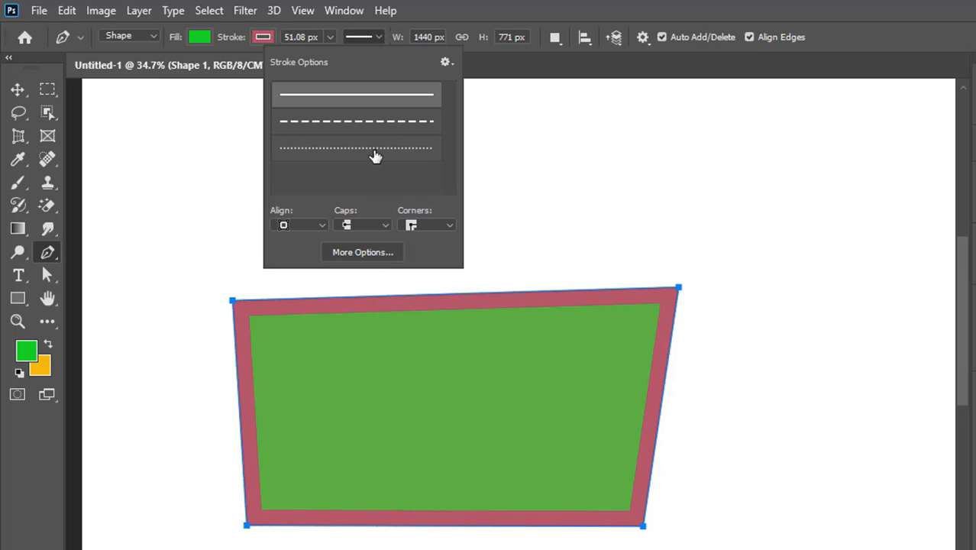
click(374, 149)
click(373, 123)
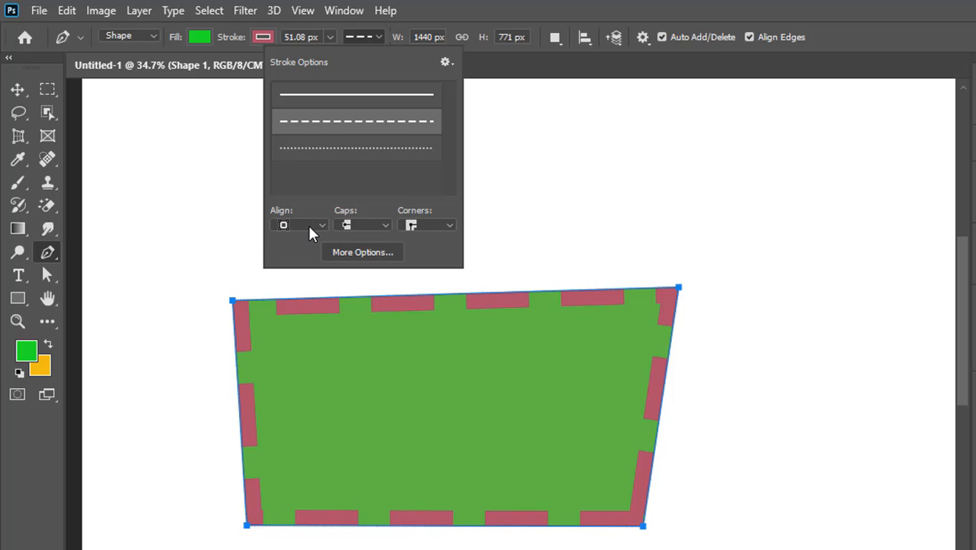
Try round caps on the stroke's dashes and set the caps to square
click(385, 226)
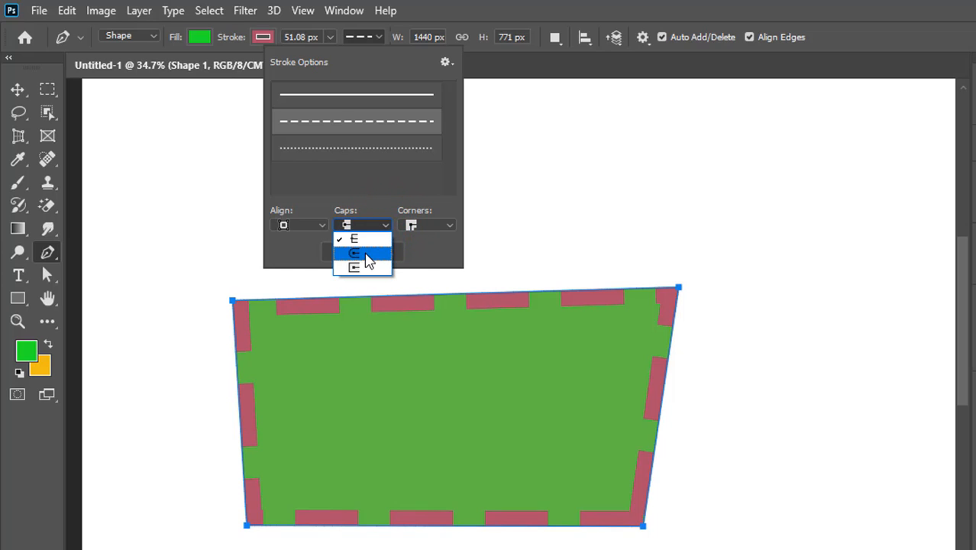
click(360, 255)
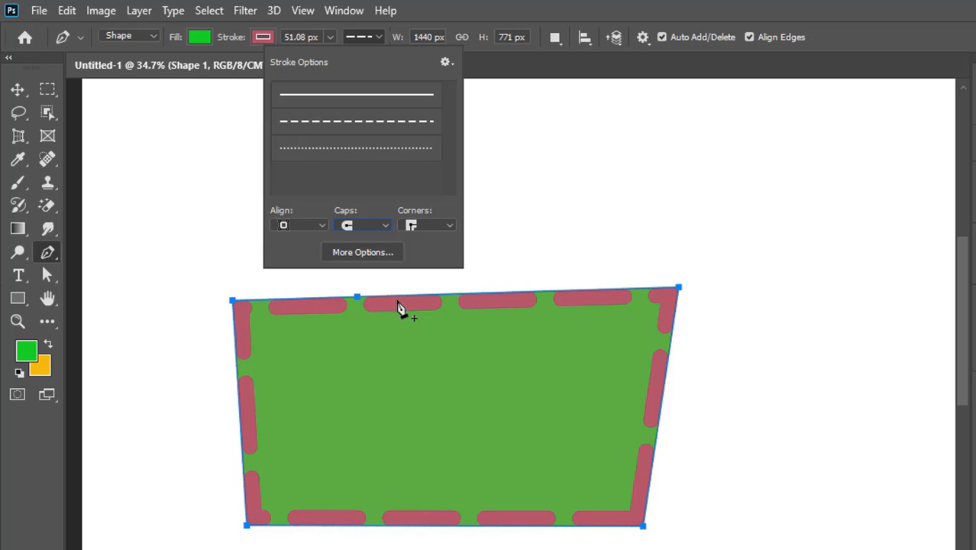
click(384, 225)
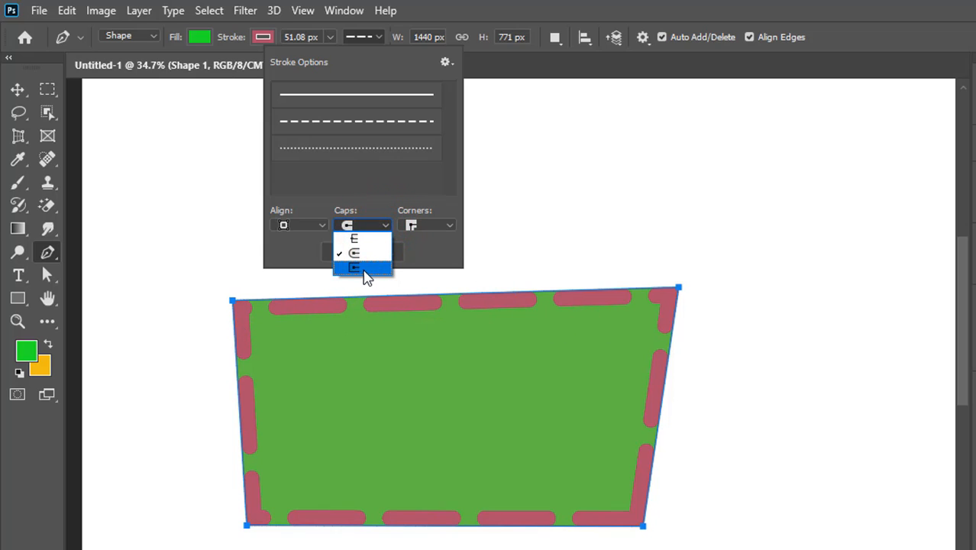
click(364, 268)
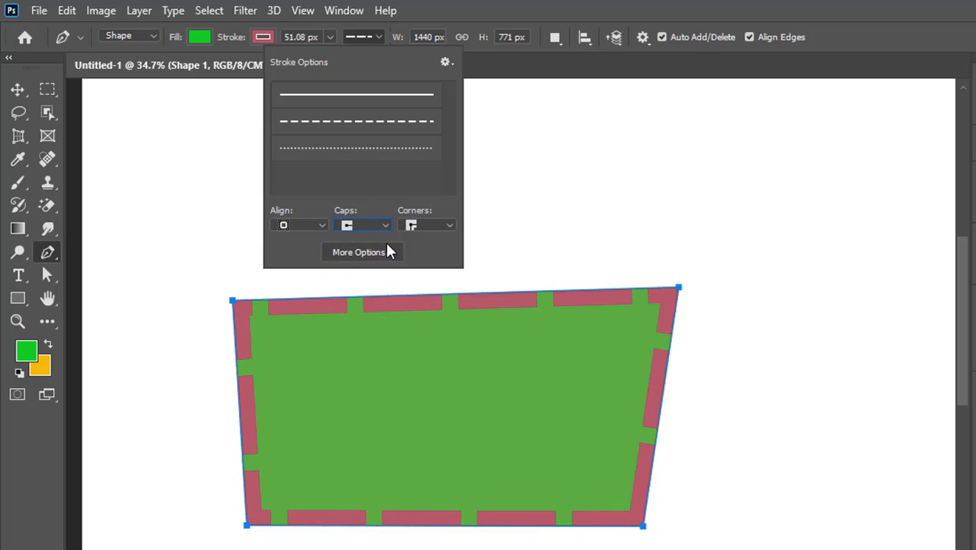
Try round corners on the shape's dashed stroke and set the stroke corners to bevel
click(442, 226)
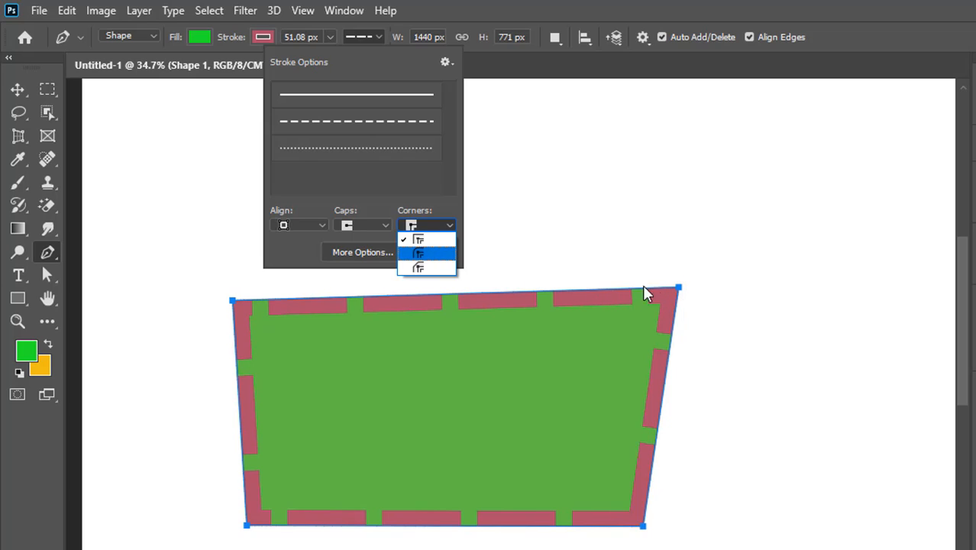
click(419, 256)
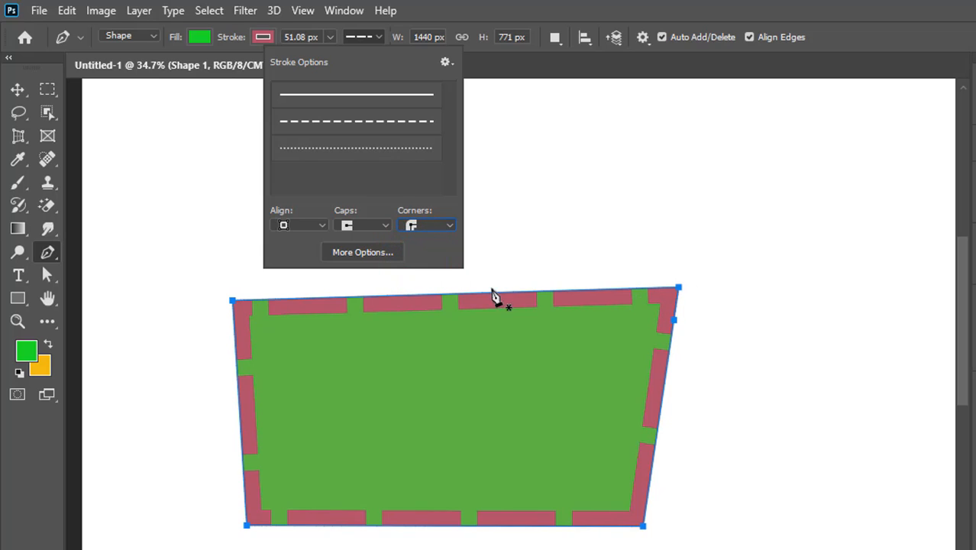
click(447, 228)
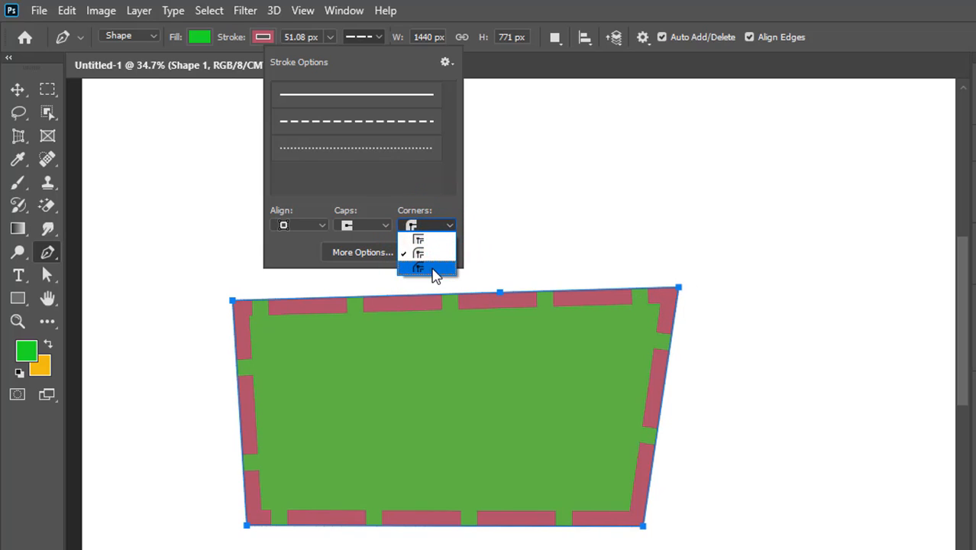
click(434, 271)
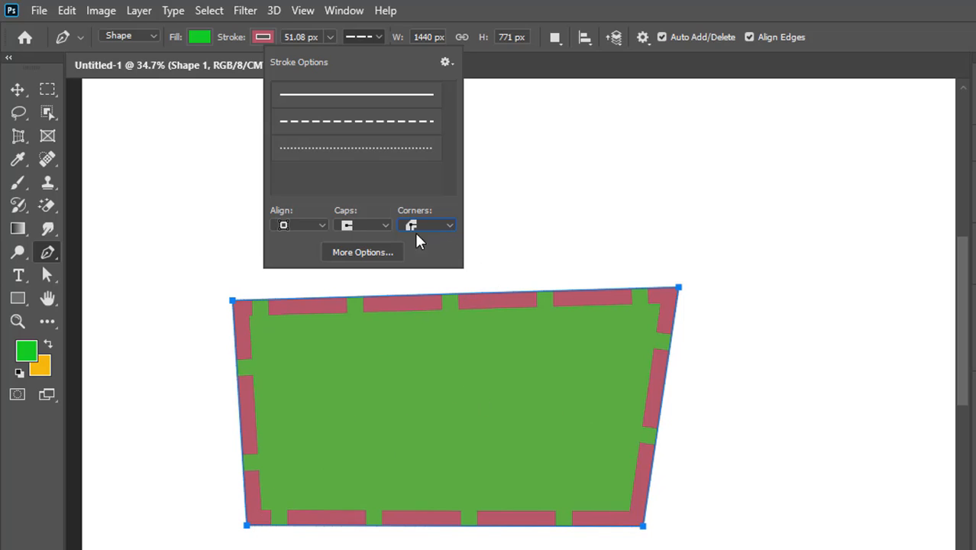
Customise the stroke's dash pattern with a dash of 6, trying gaps of 1 and 3 and setting the gap to 5
click(363, 253)
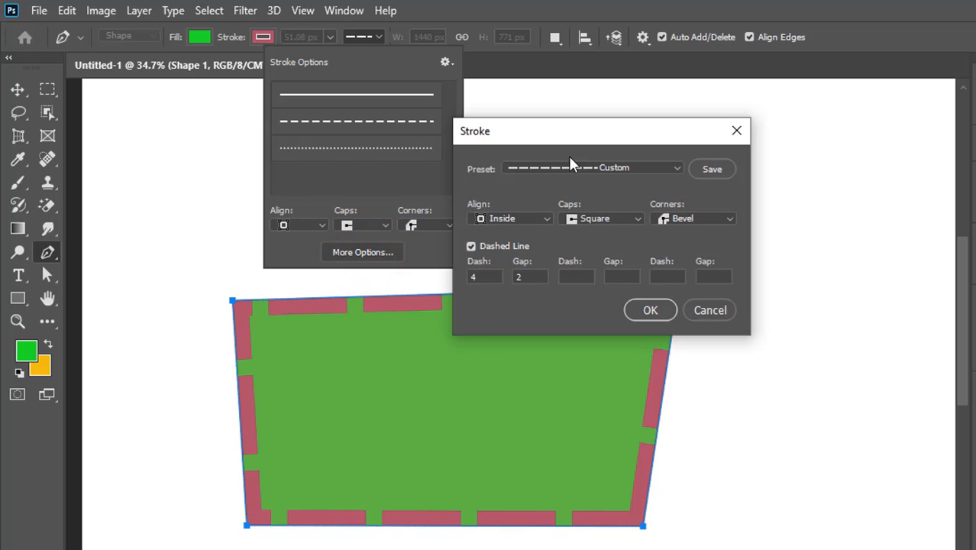
drag(565, 130, 691, 90)
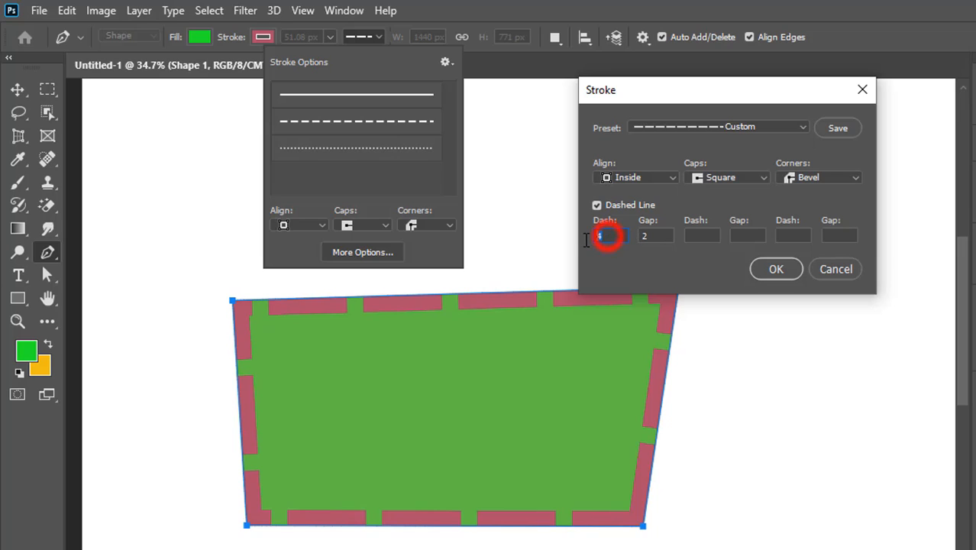
text(6)
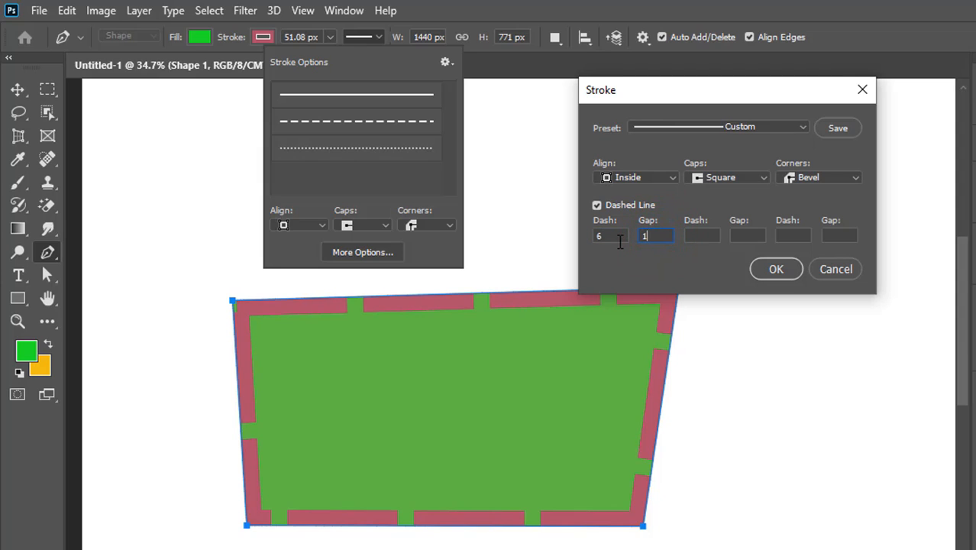
text(1)
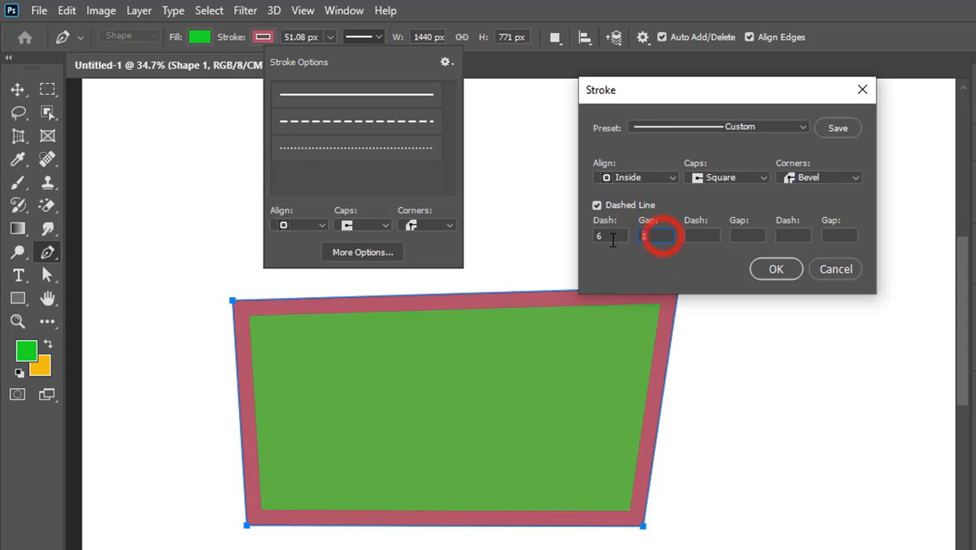
text(3)
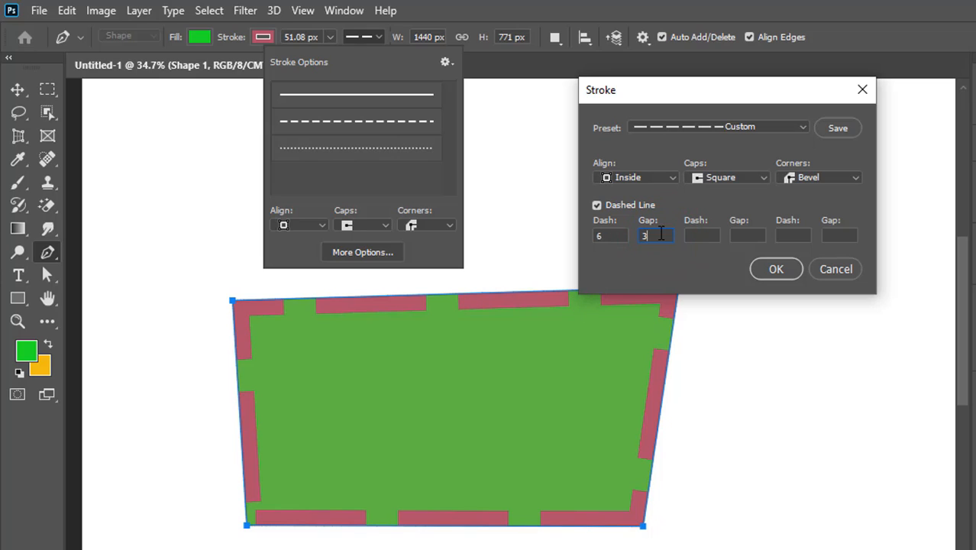
text(5)
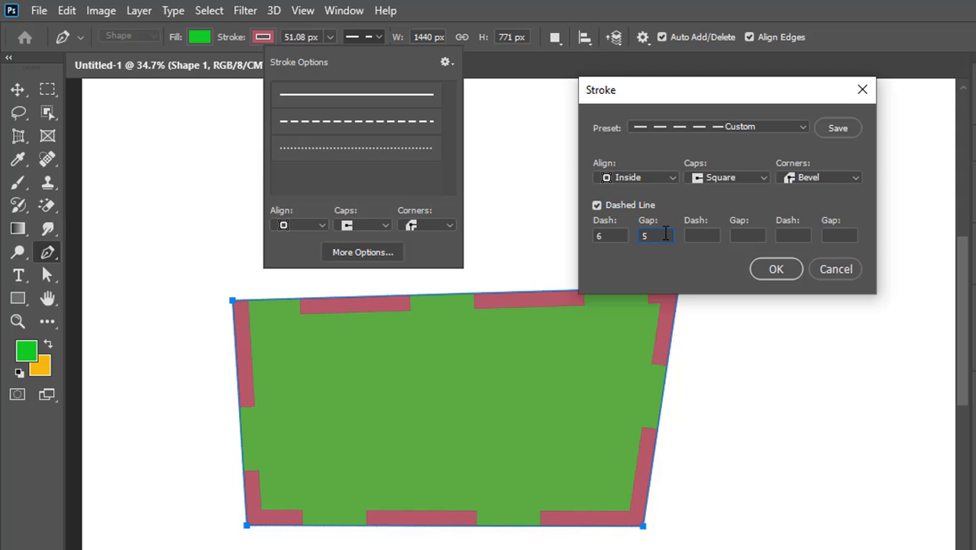
click(662, 234)
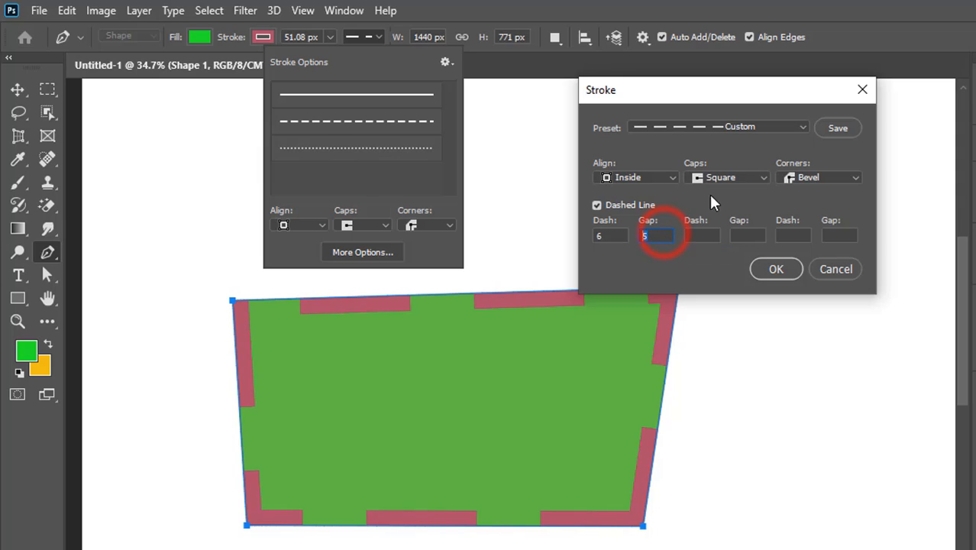
Apply the solid line preset to the shape's stroke and close the stroke options
click(777, 125)
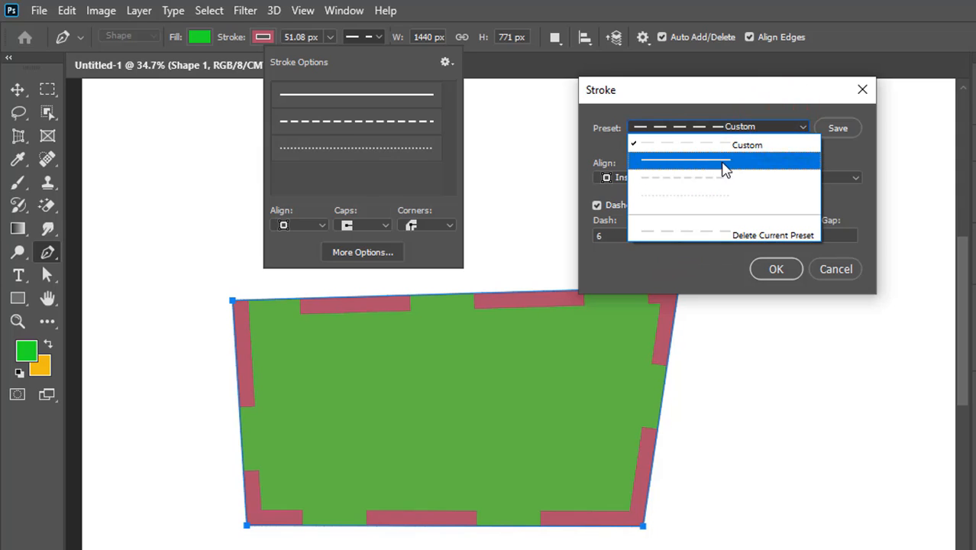
click(722, 162)
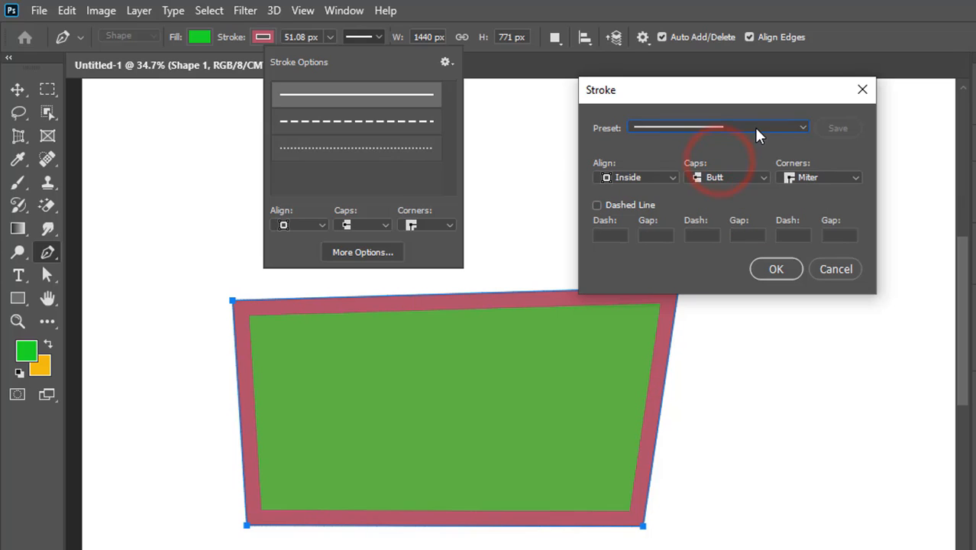
click(771, 271)
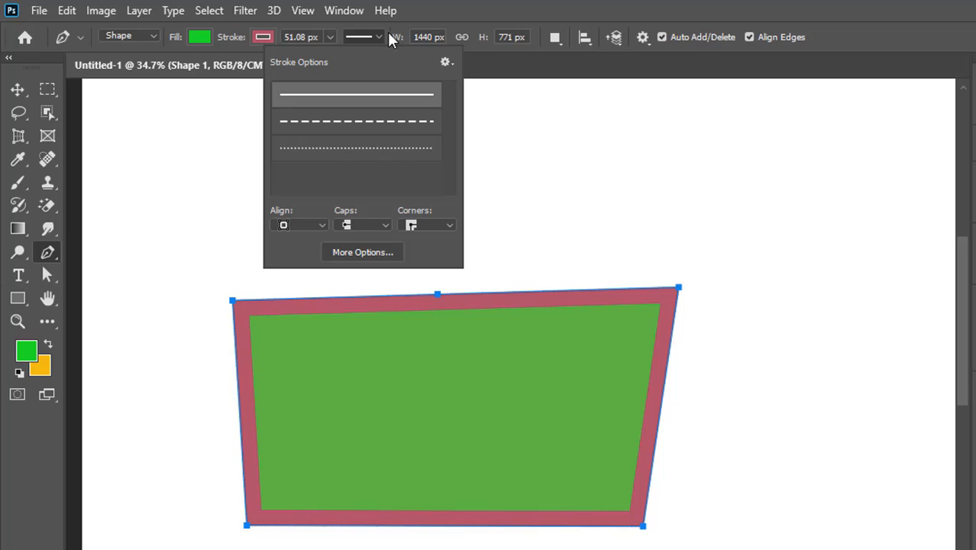
click(373, 40)
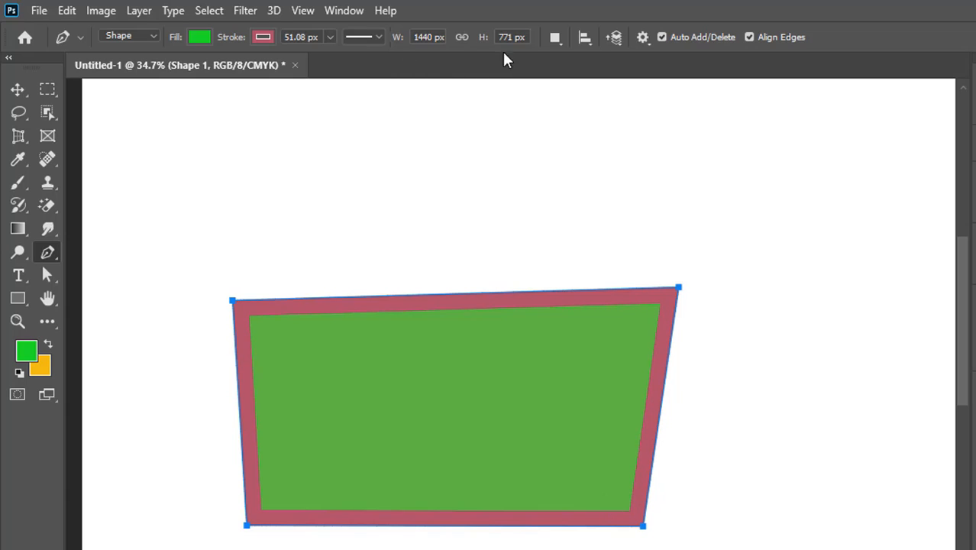
Enlarge the shape proportionally to about 1474 px by 789 px, and widen it to about 1672 px with width and height unlinked
click(463, 38)
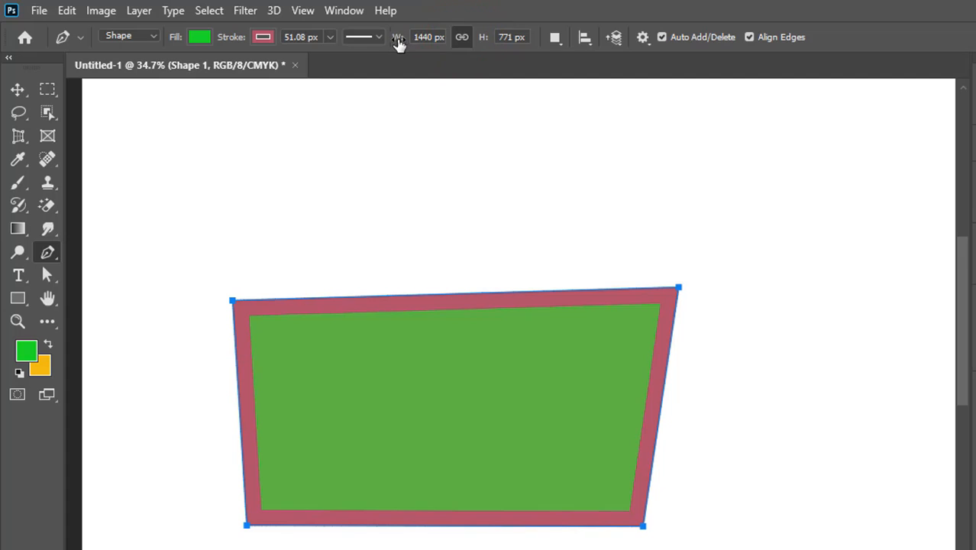
drag(398, 43, 411, 39)
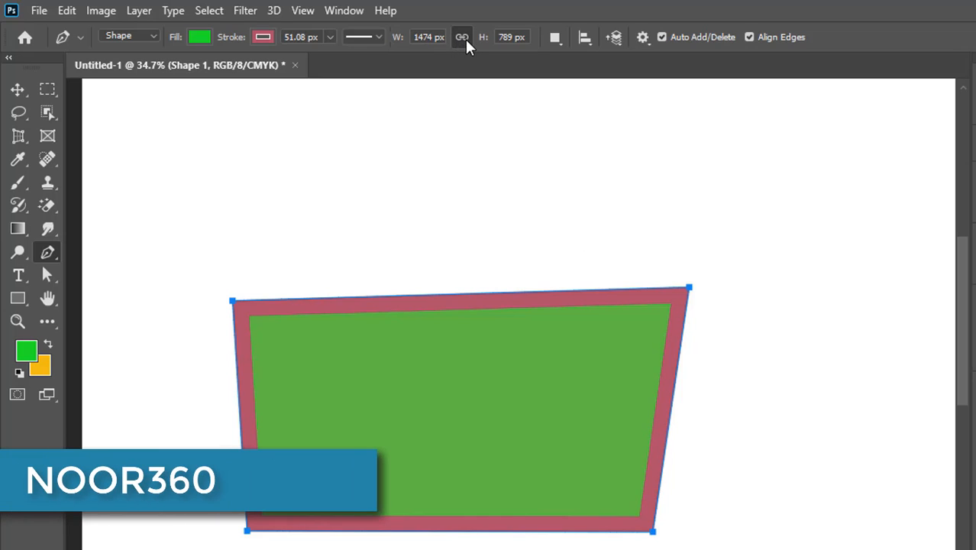
click(463, 37)
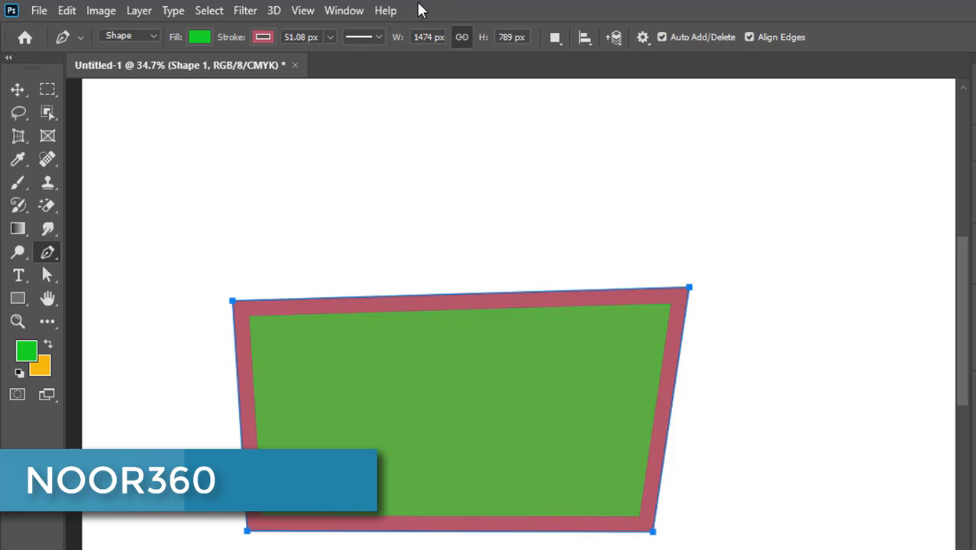
click(463, 38)
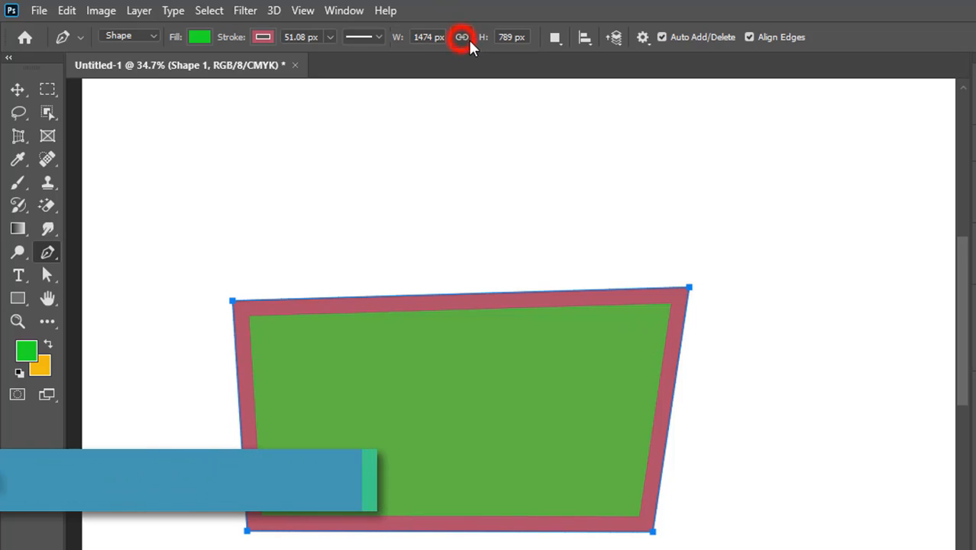
drag(396, 38, 603, 182)
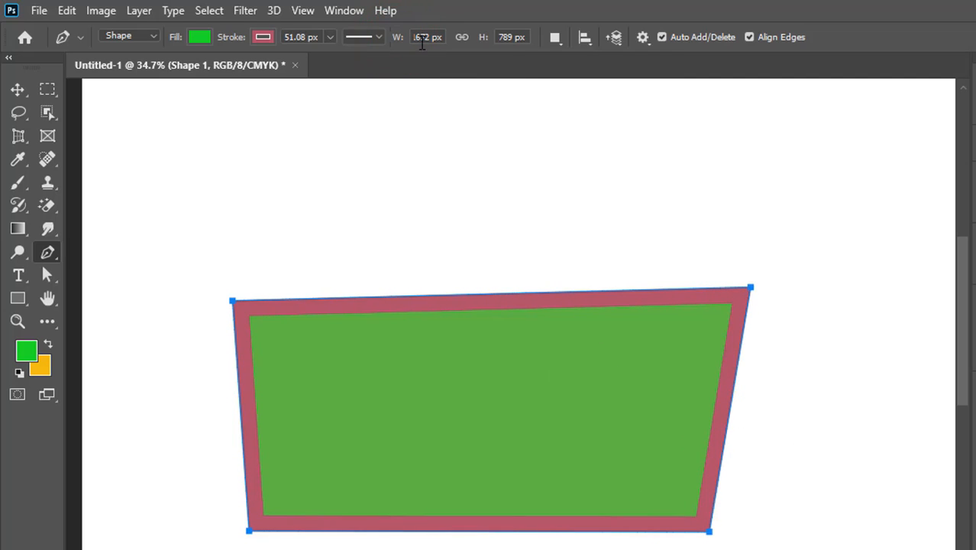
Set the Pen tool's path operation to Combine Shapes
click(556, 36)
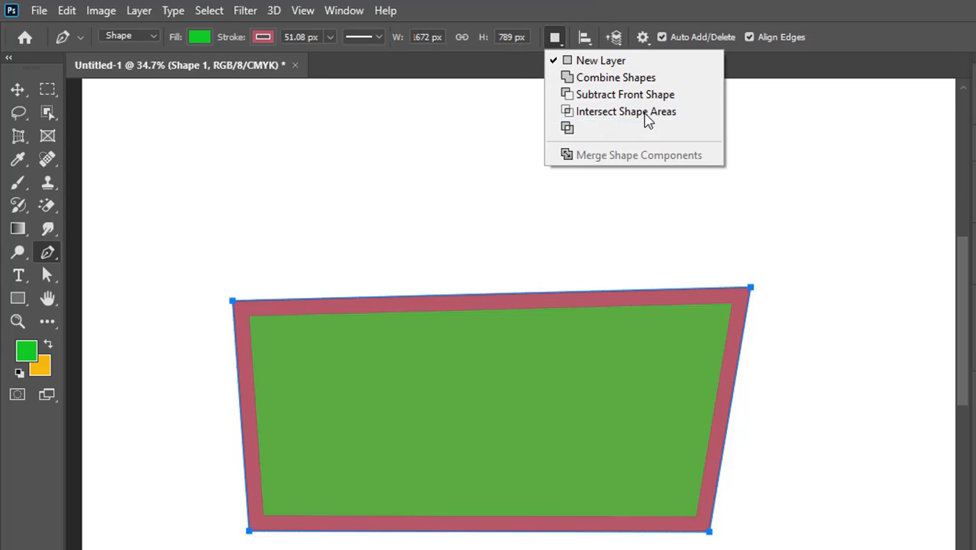
click(560, 42)
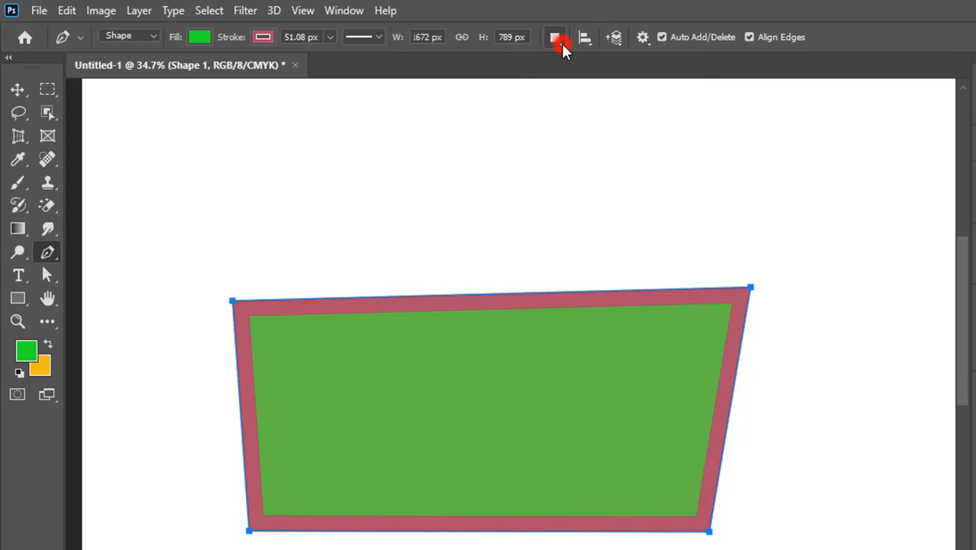
click(561, 40)
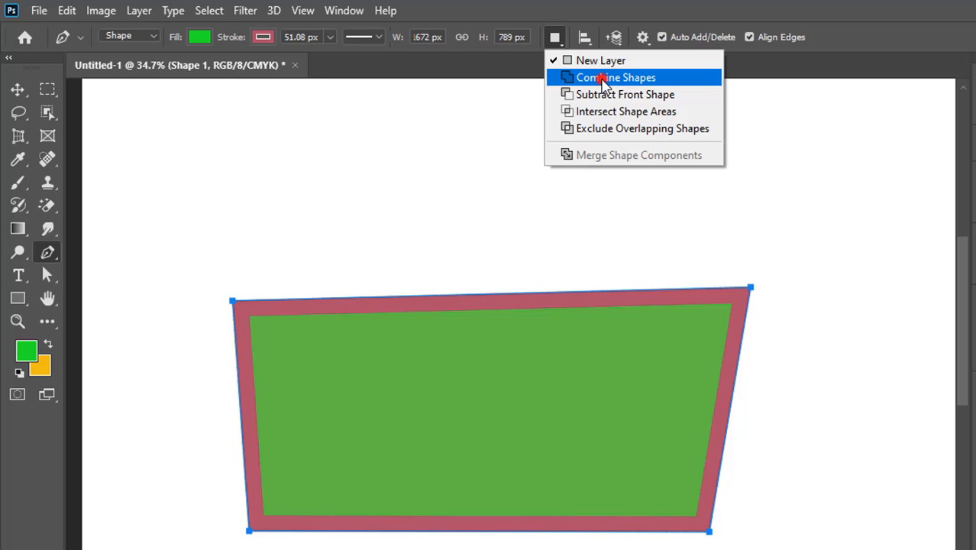
click(603, 80)
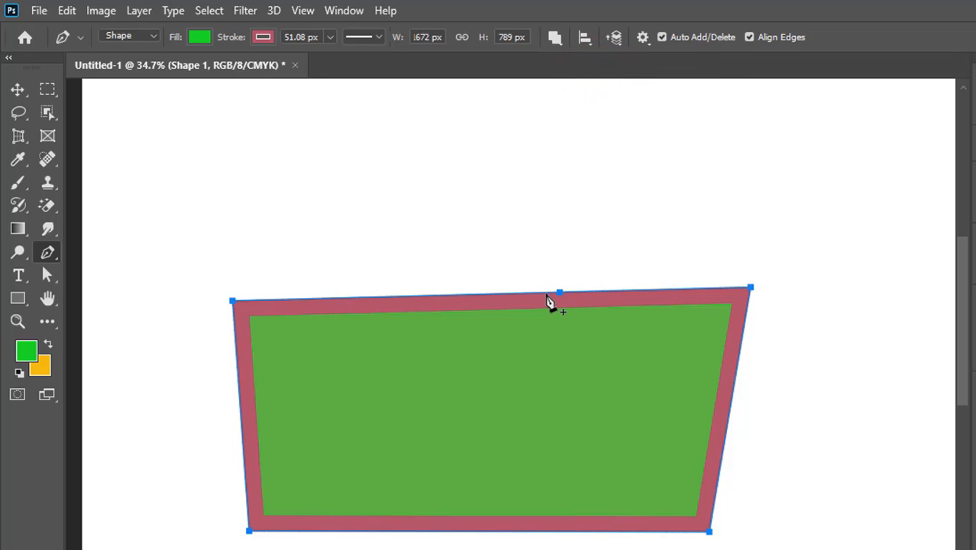
Draw a second closed four-cornered shape overlapping the first one's upper-right part, extending the combined shape to about 2125 px by 1209 px
click(485, 157)
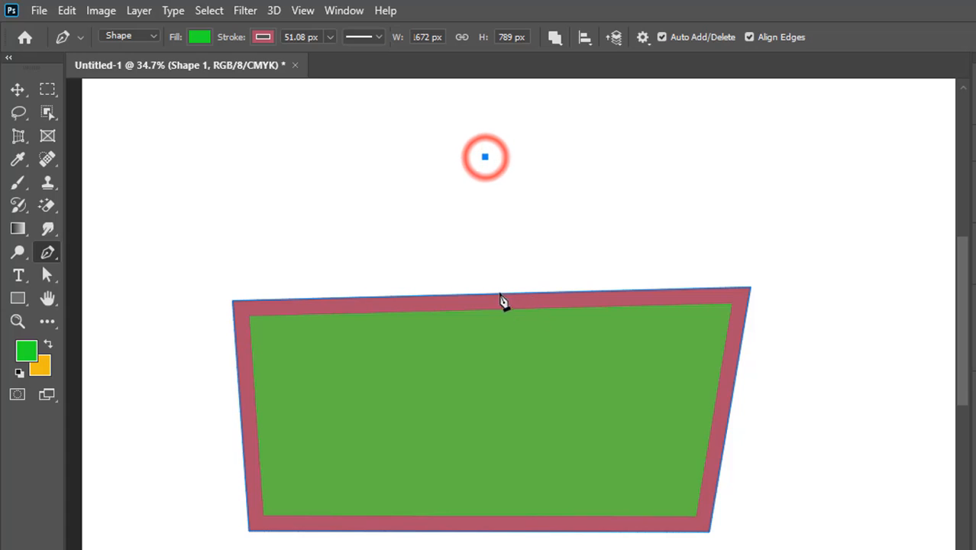
click(486, 369)
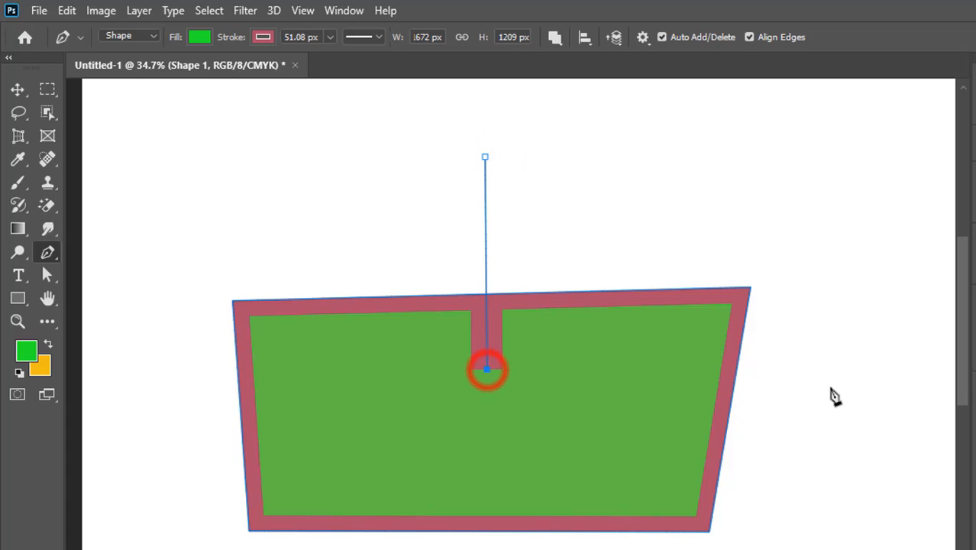
click(842, 390)
click(890, 177)
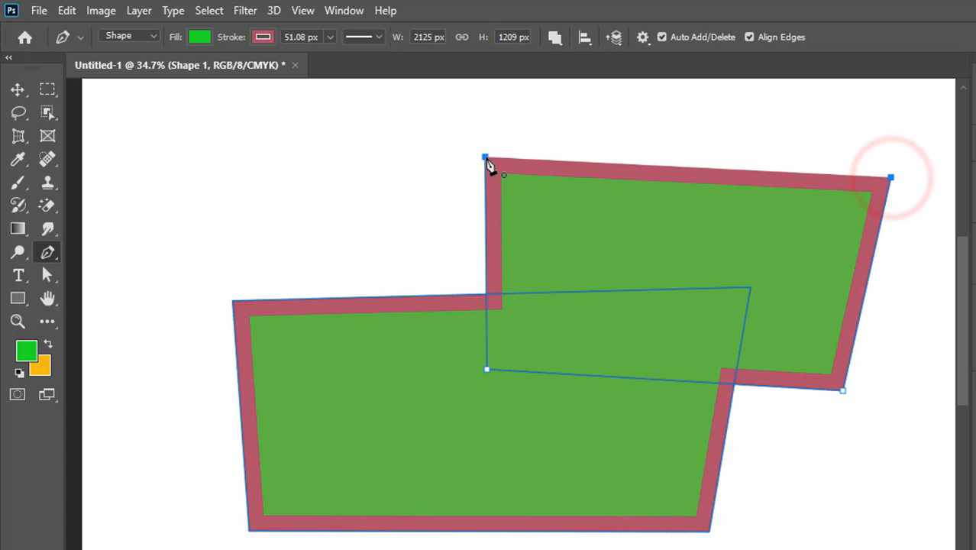
click(485, 157)
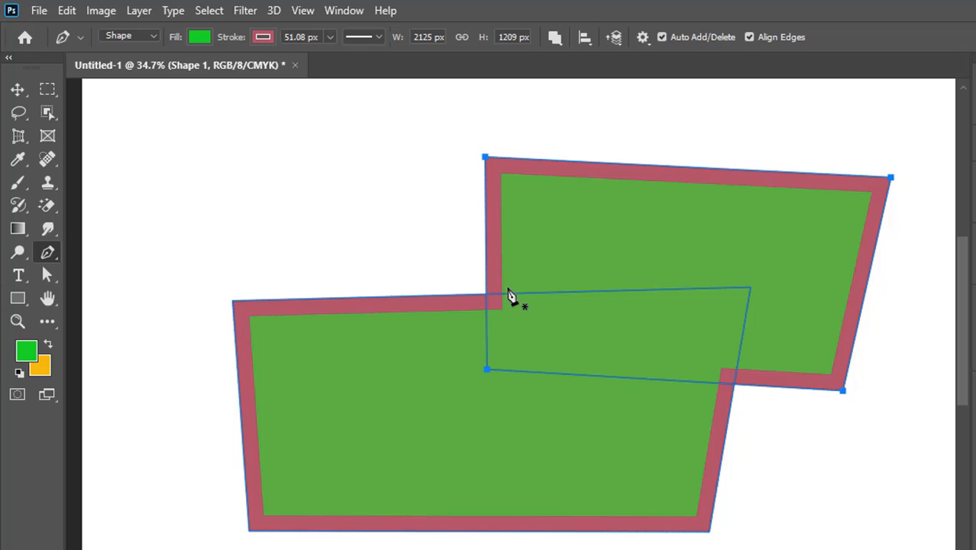
click(543, 160)
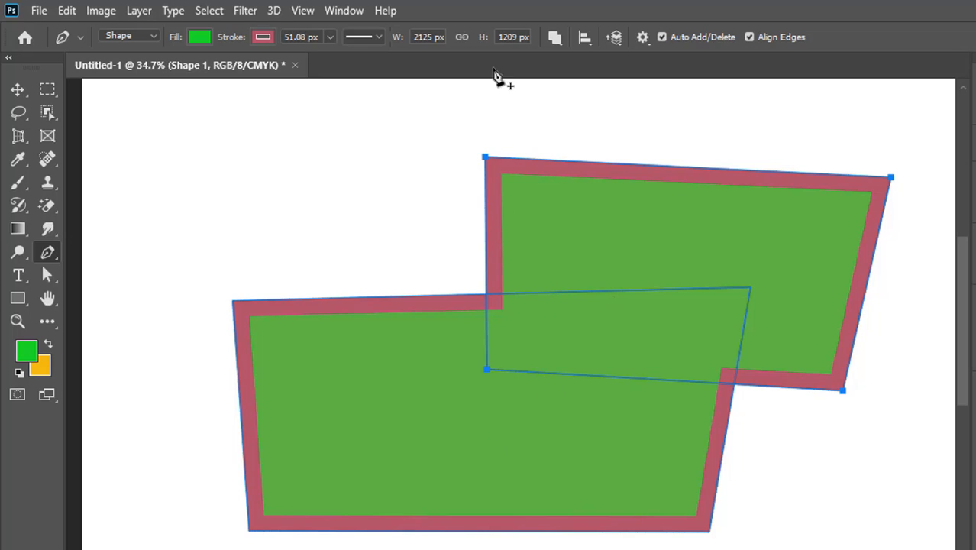
Try Subtract Front Shape and Intersect Shape Areas on the overlapping shapes, and set the path operation to Exclude Overlapping Shapes
click(555, 37)
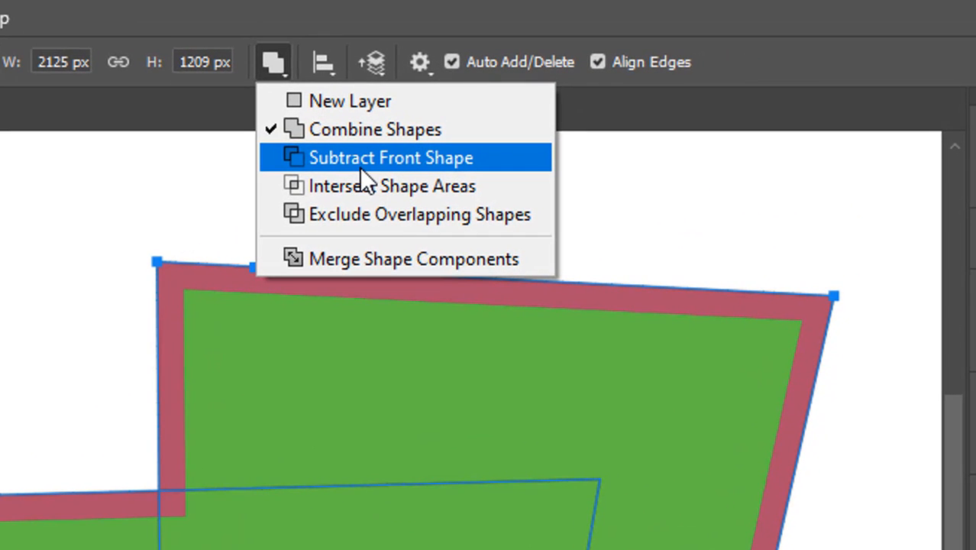
click(362, 165)
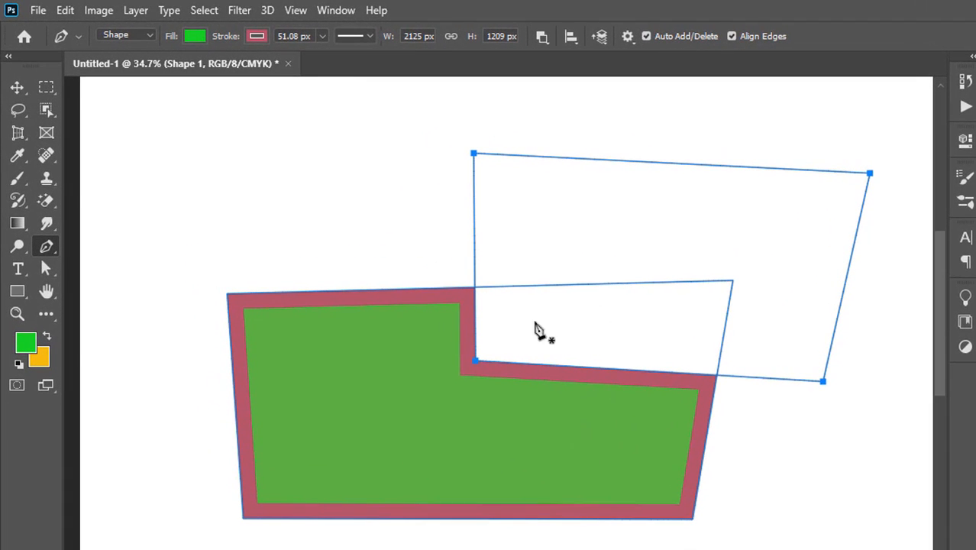
click(544, 38)
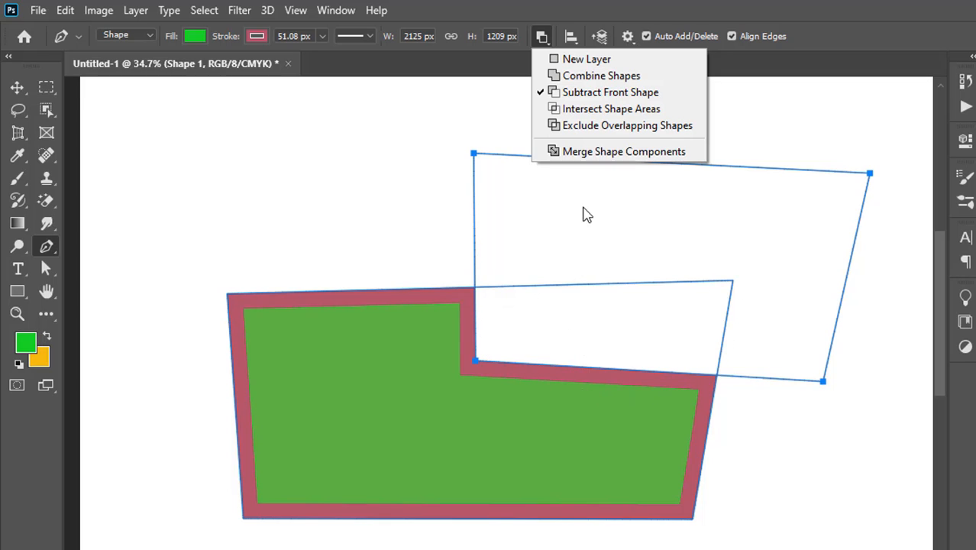
click(593, 113)
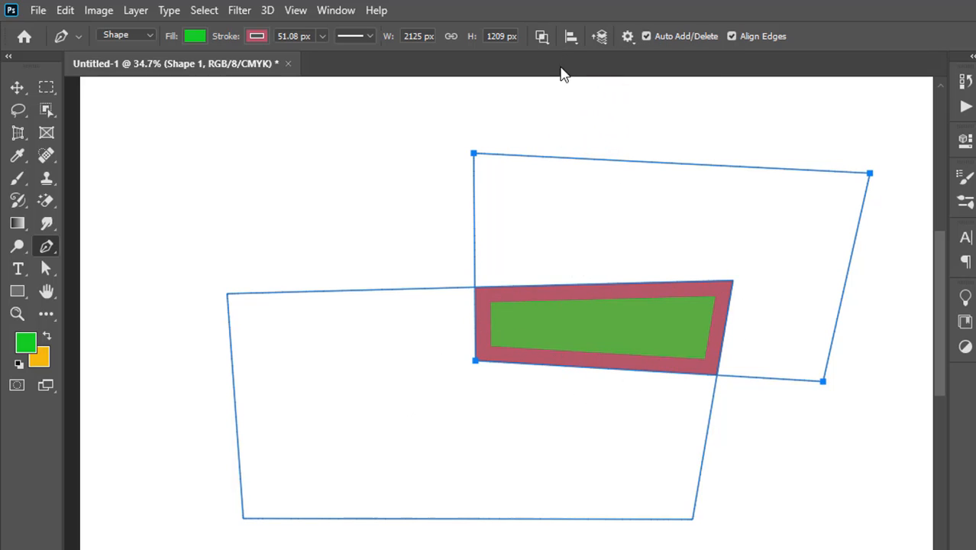
click(543, 36)
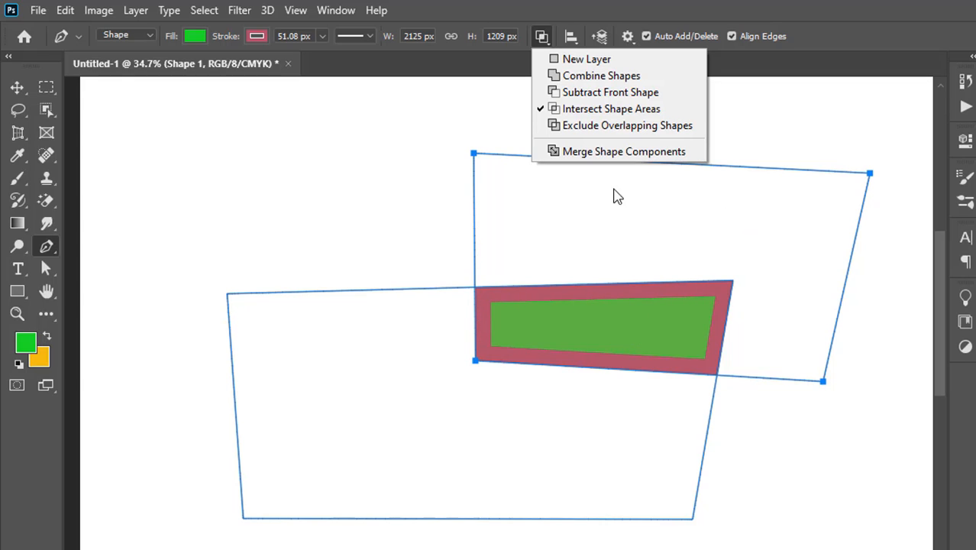
click(602, 131)
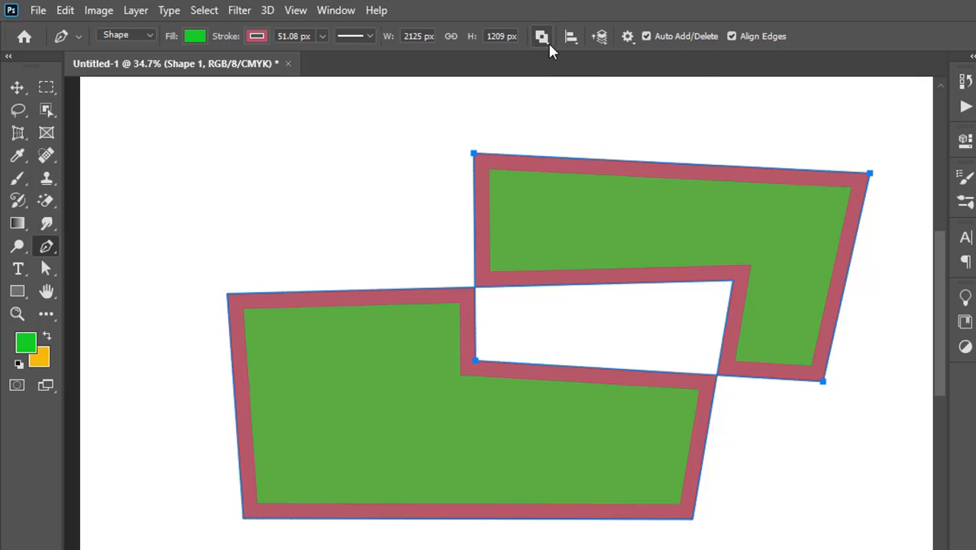
Merge the components of the two overlapping shapes into a single shape path
click(543, 38)
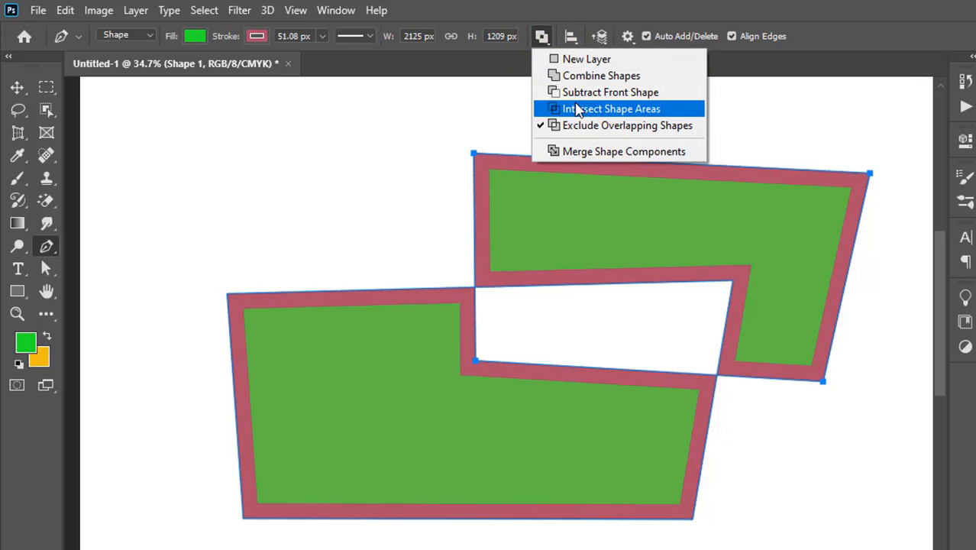
click(612, 153)
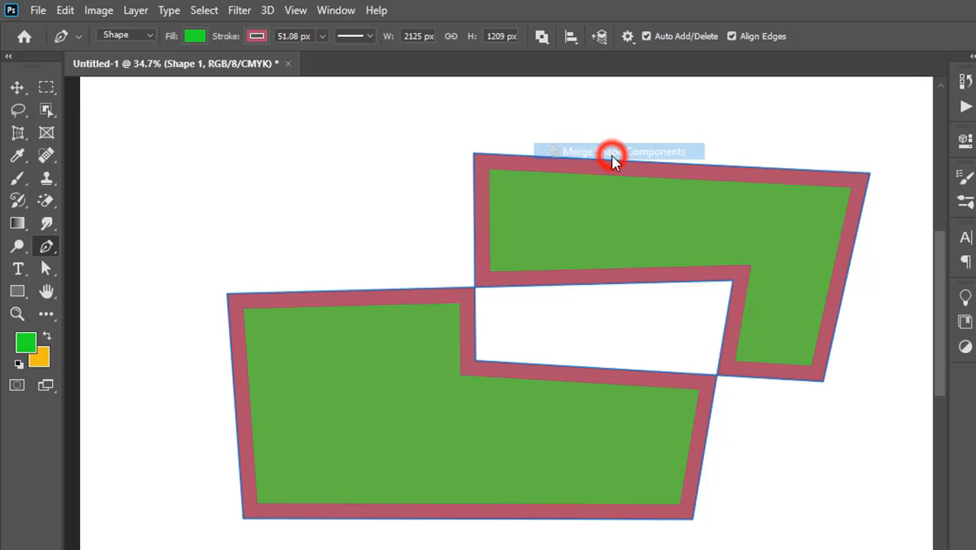
click(543, 38)
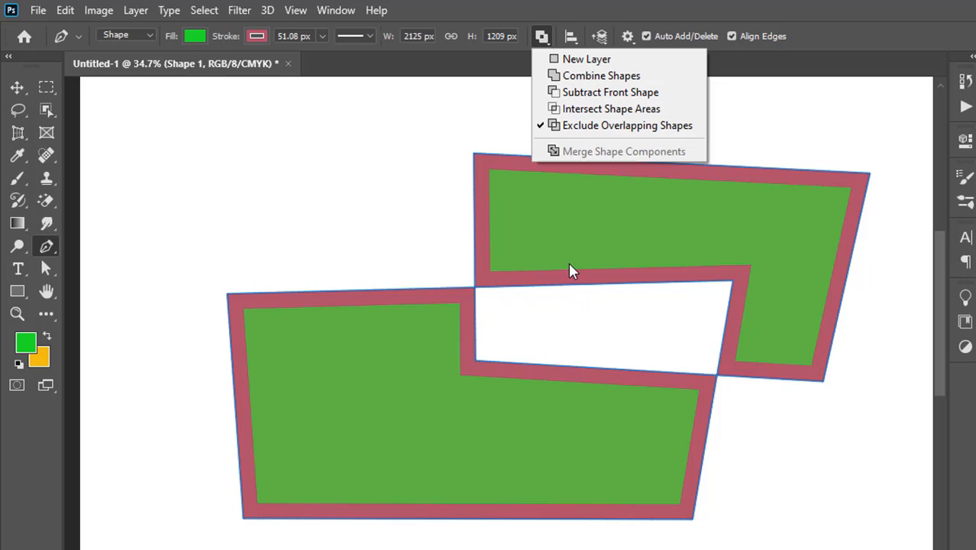
click(541, 259)
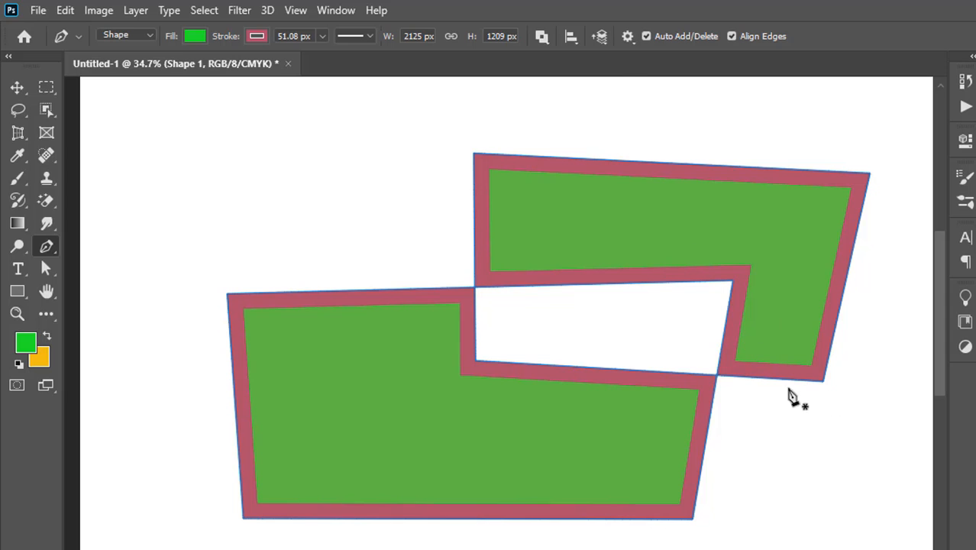
With the path operation set to Subtract Front Shape, draw a closed four-cornered shape that cuts off the upper shape's right end
click(543, 37)
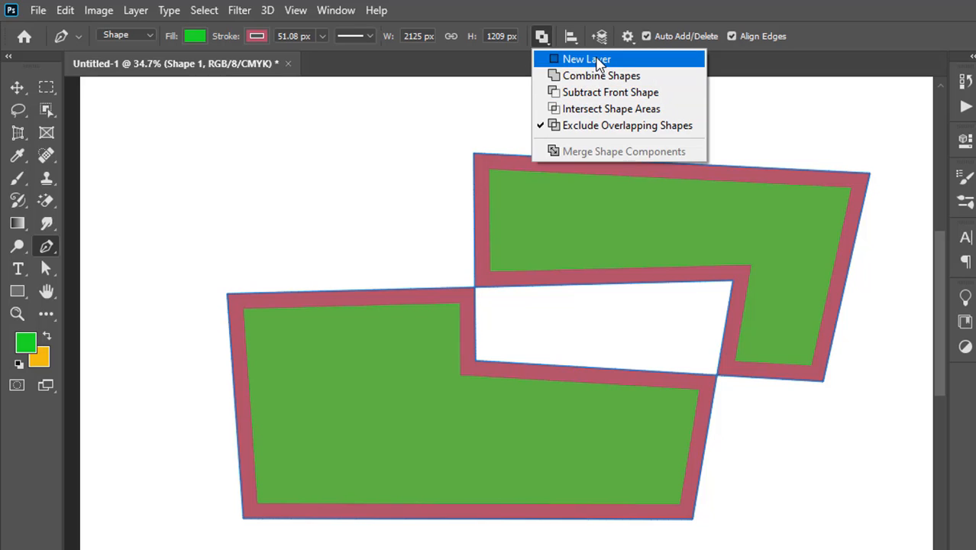
click(597, 93)
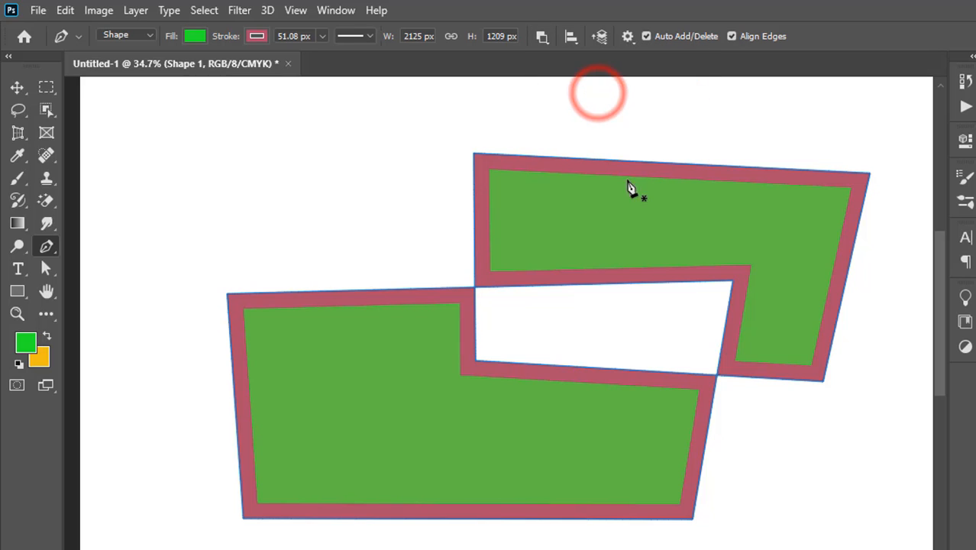
click(767, 479)
click(745, 123)
click(912, 155)
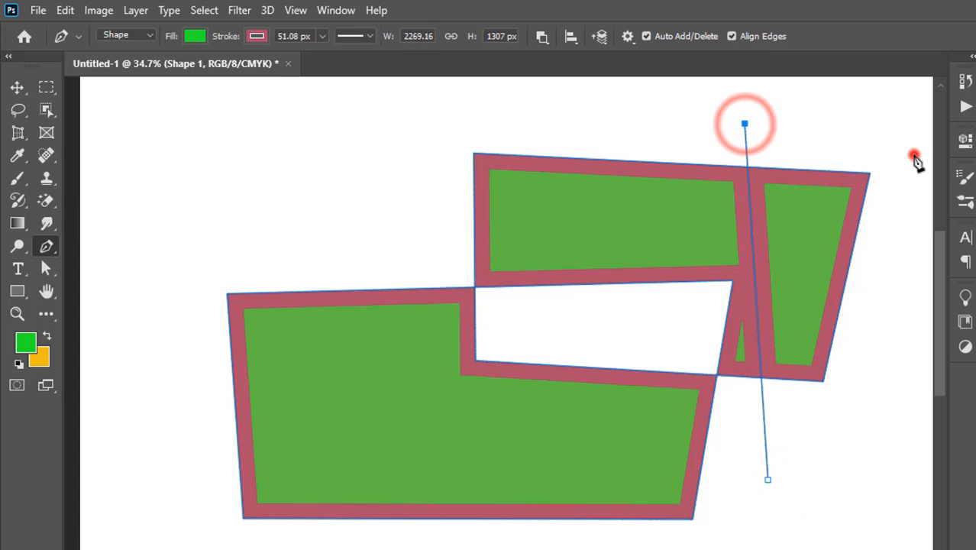
click(851, 493)
click(768, 479)
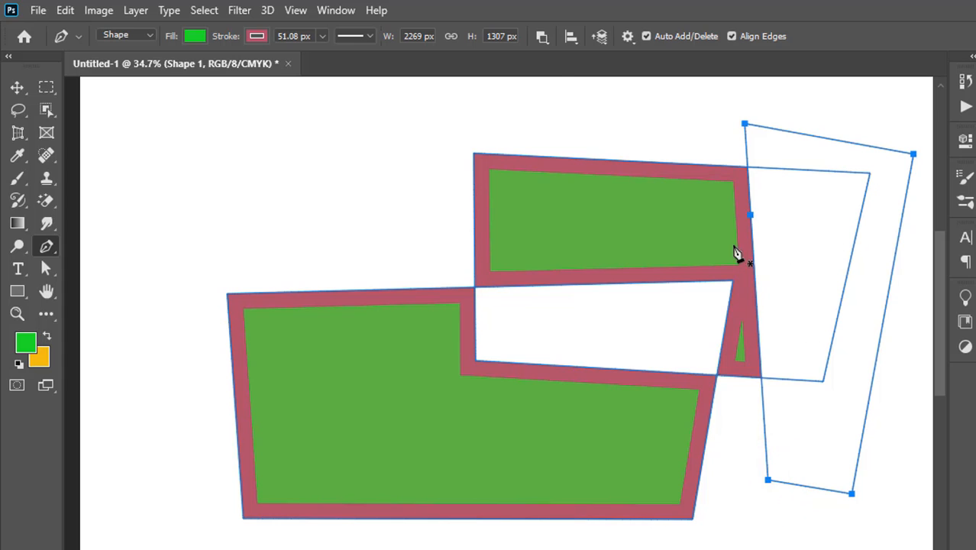
Merge the subtracted shape components, and move the resulting shape slightly to the right with the Move tool
click(542, 38)
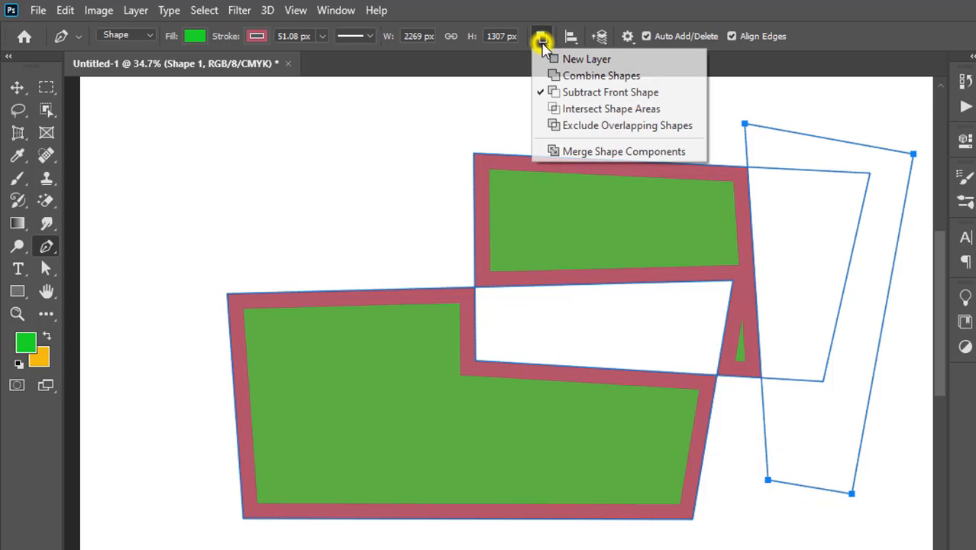
click(608, 153)
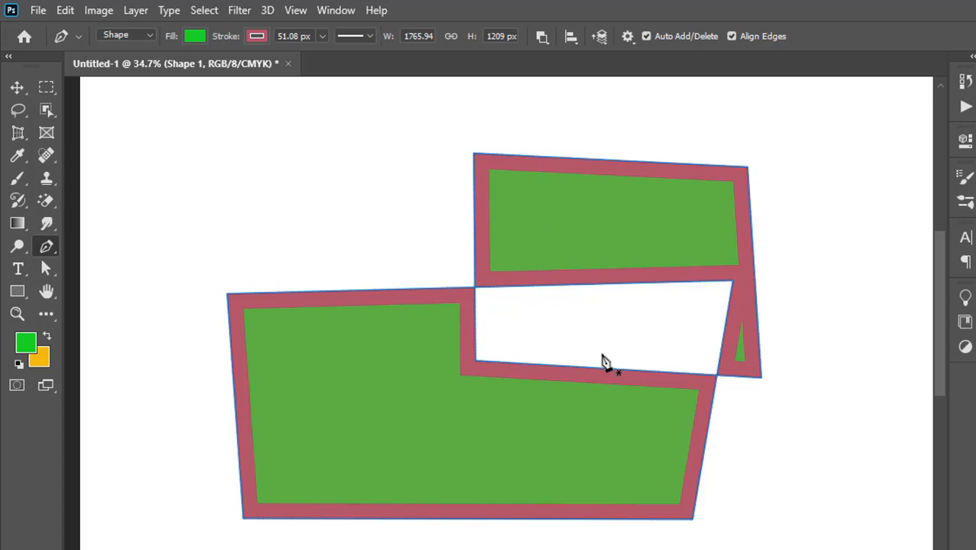
click(16, 88)
drag(527, 229, 543, 229)
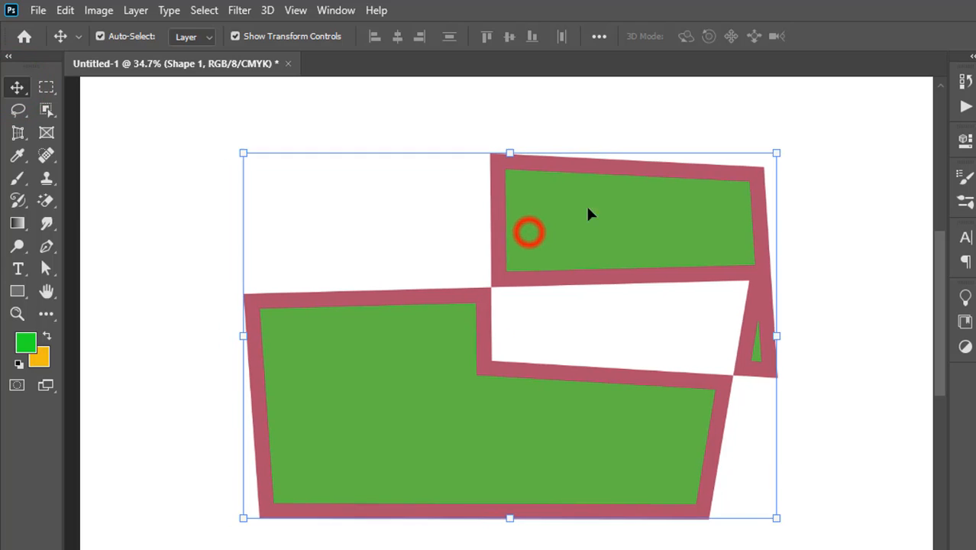
click(570, 113)
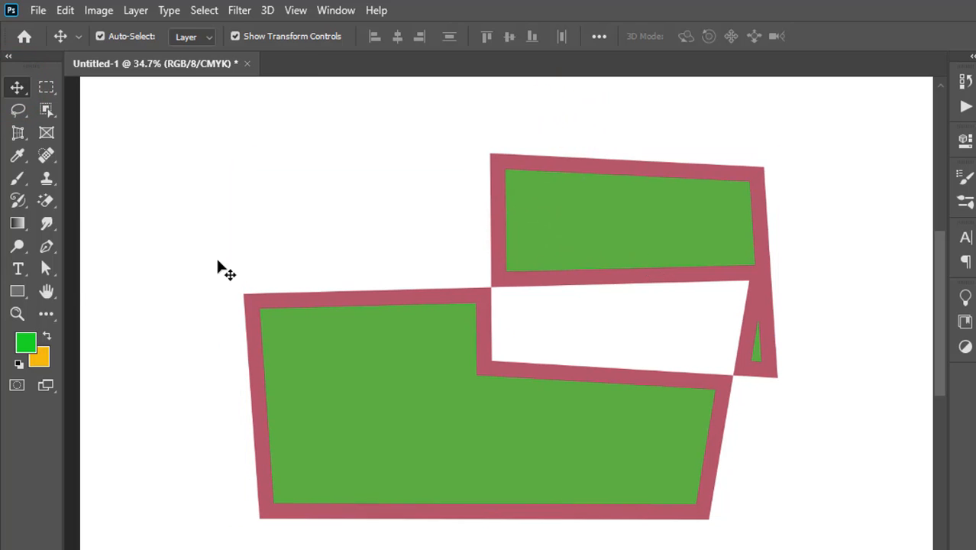
Reactivate the Pen tool and examine its path alignment and distribution options
click(48, 248)
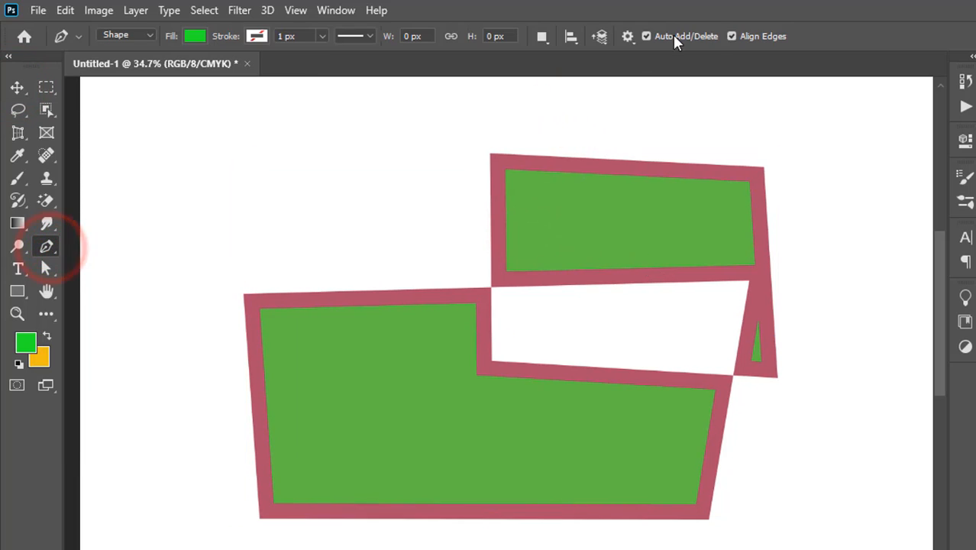
click(575, 39)
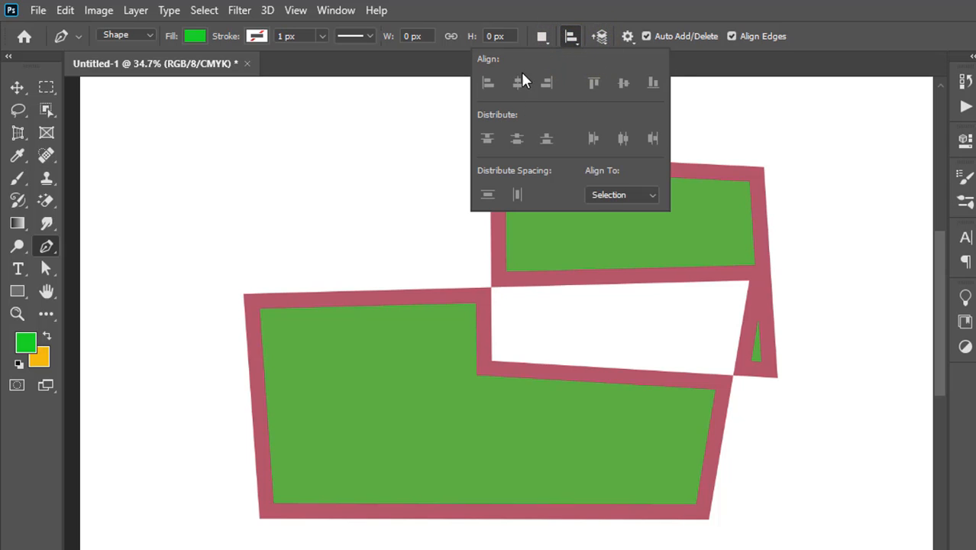
click(575, 37)
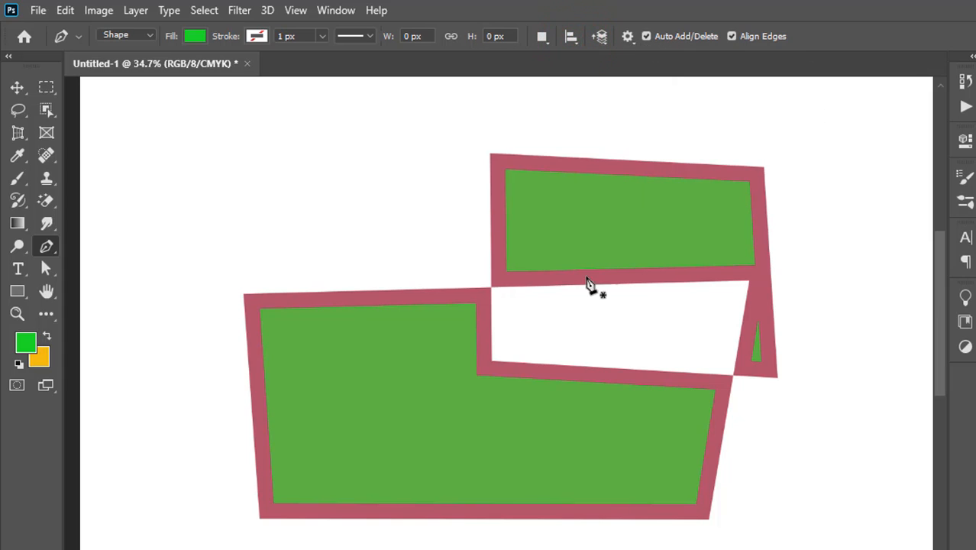
scroll(399, 411, down, 5)
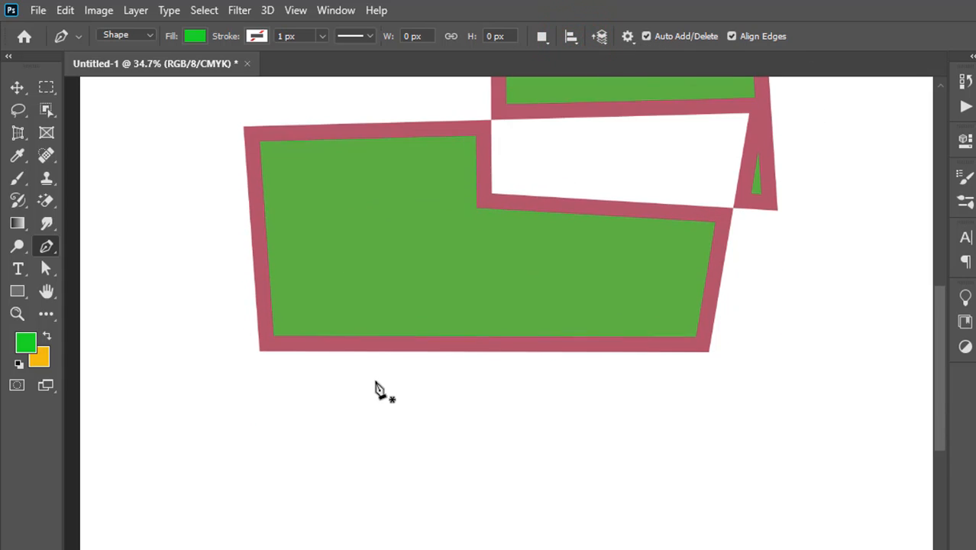
scroll(378, 389, down, 6)
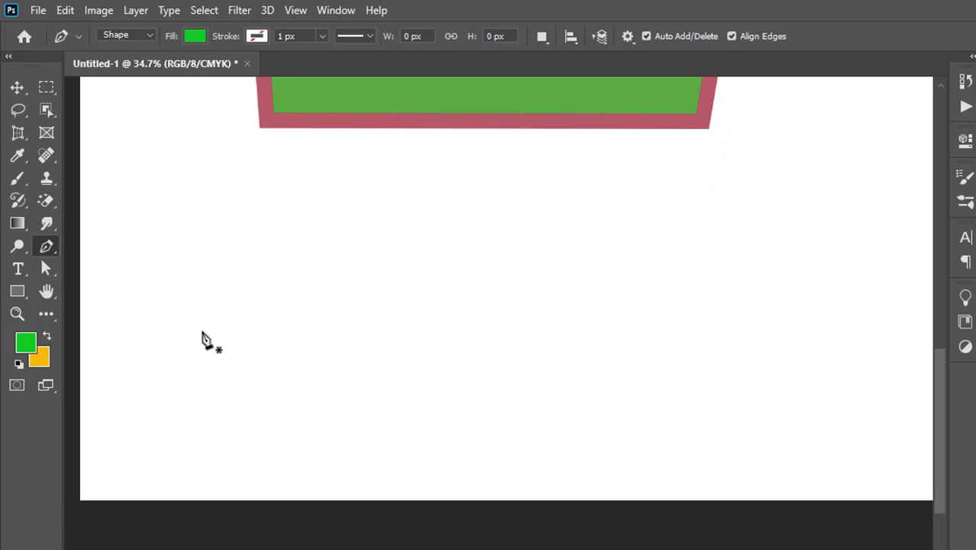
click(172, 342)
drag(448, 211, 658, 183)
key(ctrl+z)
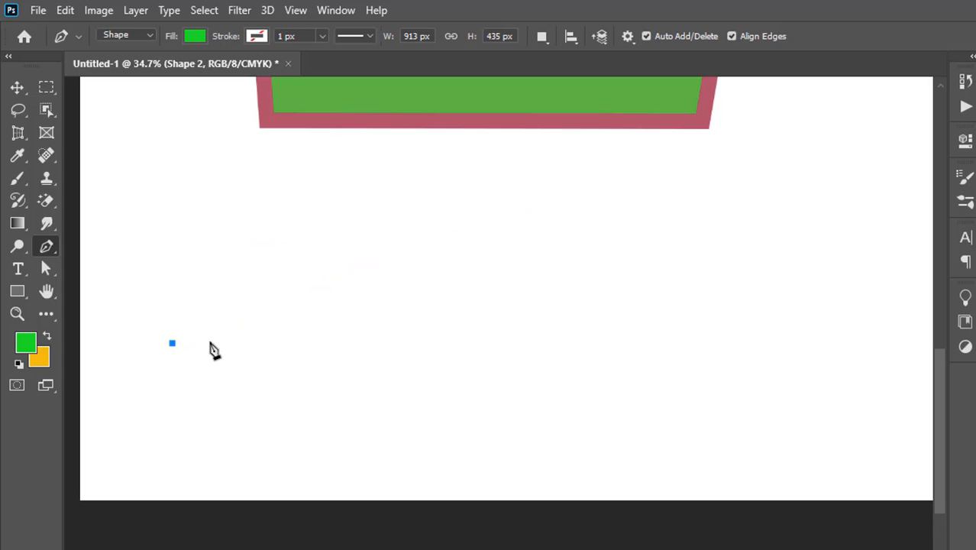
key(ctrl+z)
Start a new shape below the first with a nearly horizontal straight edge about 1264 px long, and remove its stroke
click(174, 242)
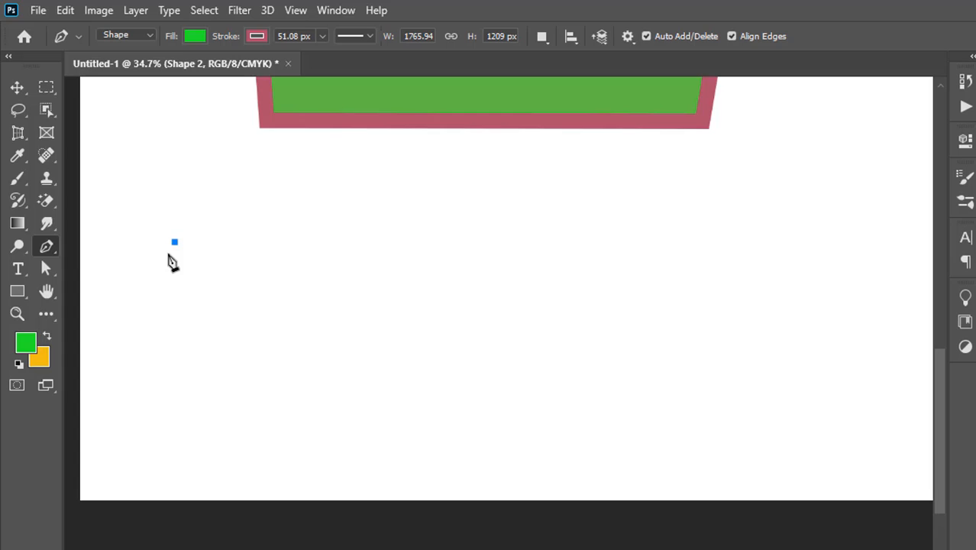
click(557, 241)
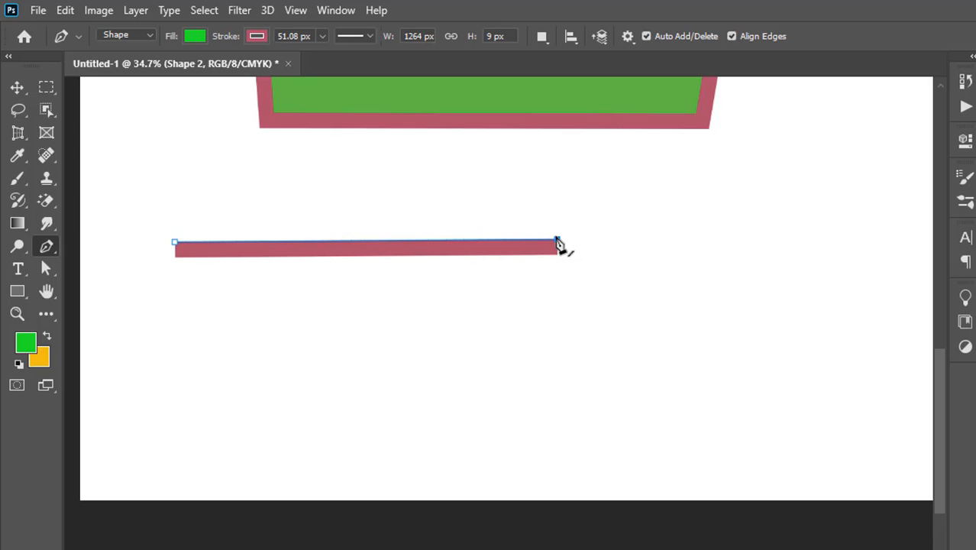
click(256, 36)
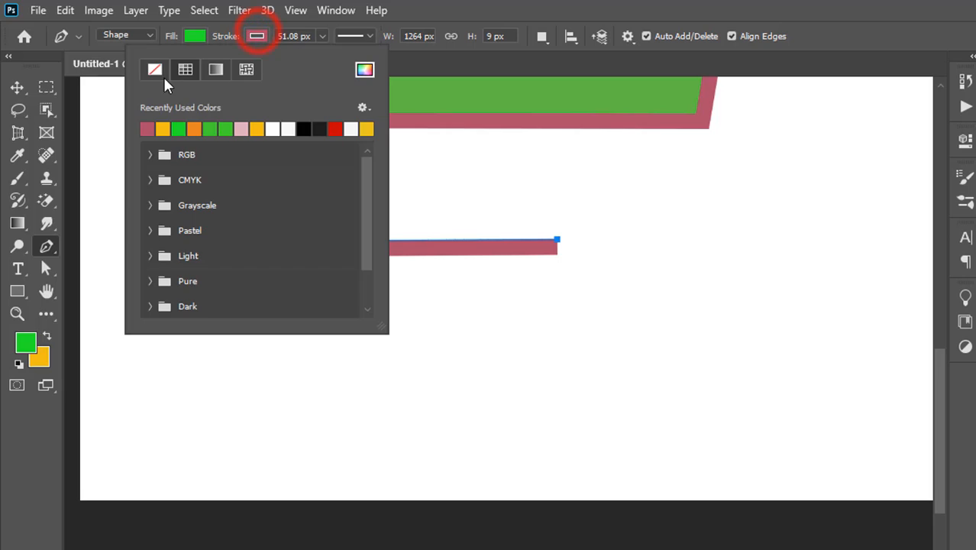
click(154, 70)
click(269, 32)
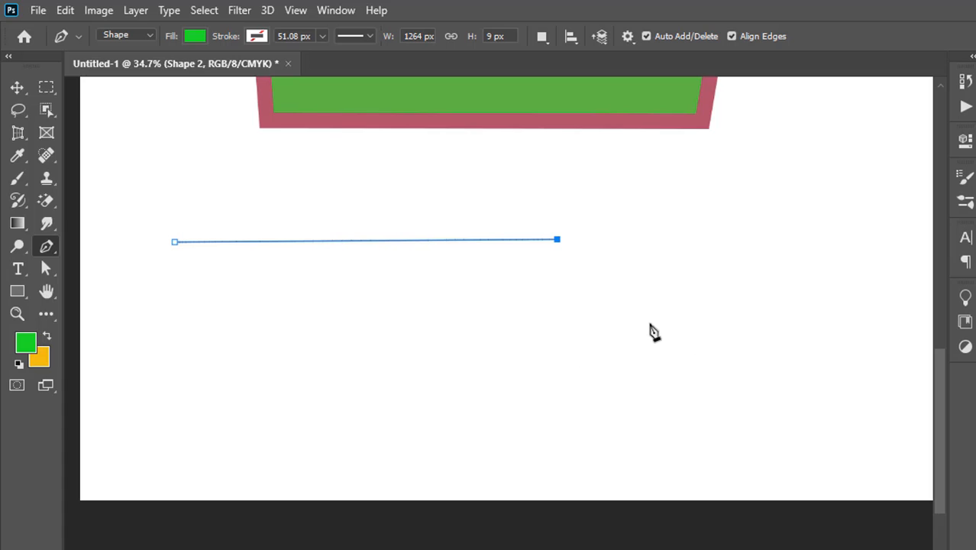
Continue the path with three curved anchor points around the right end and lower edge, extending it to about 1968 px by 431 px
drag(767, 286, 753, 353)
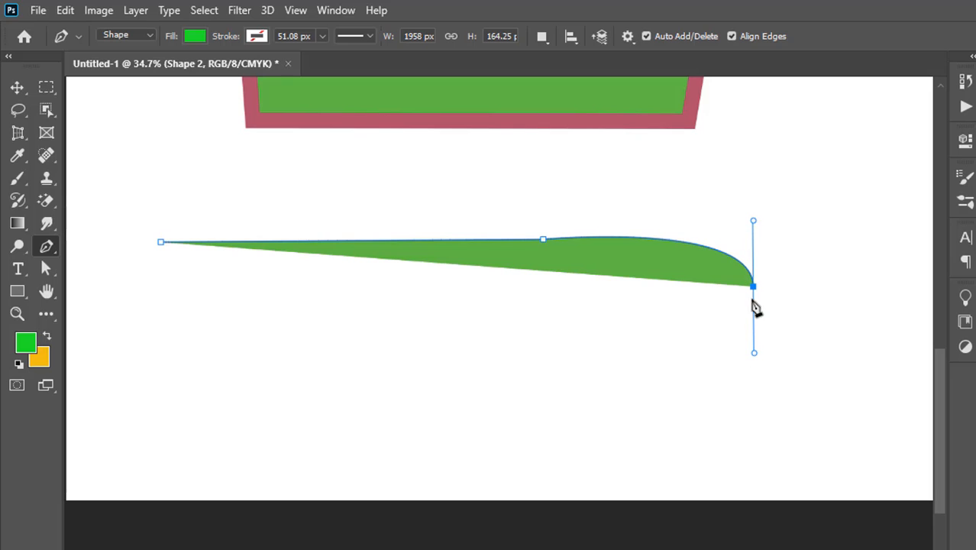
drag(449, 361, 394, 364)
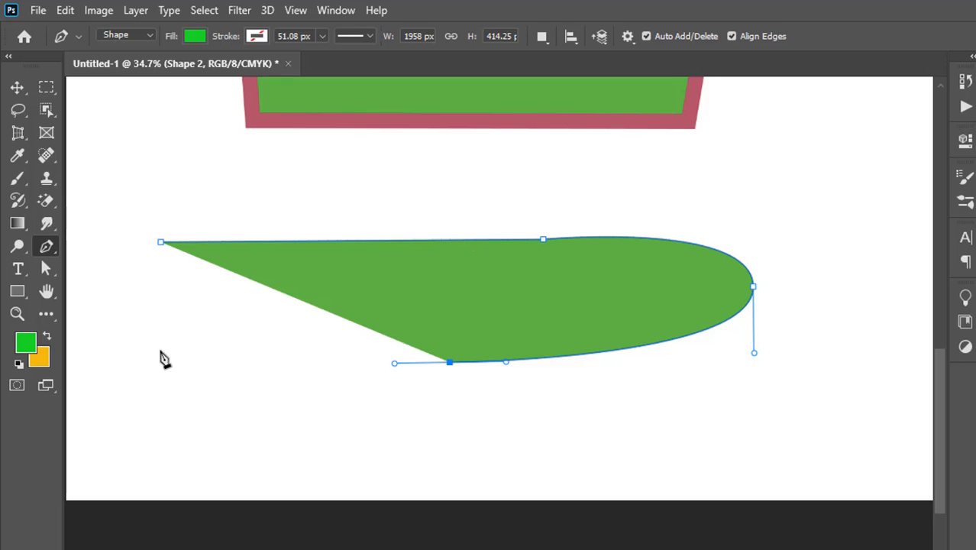
drag(157, 351, 79, 327)
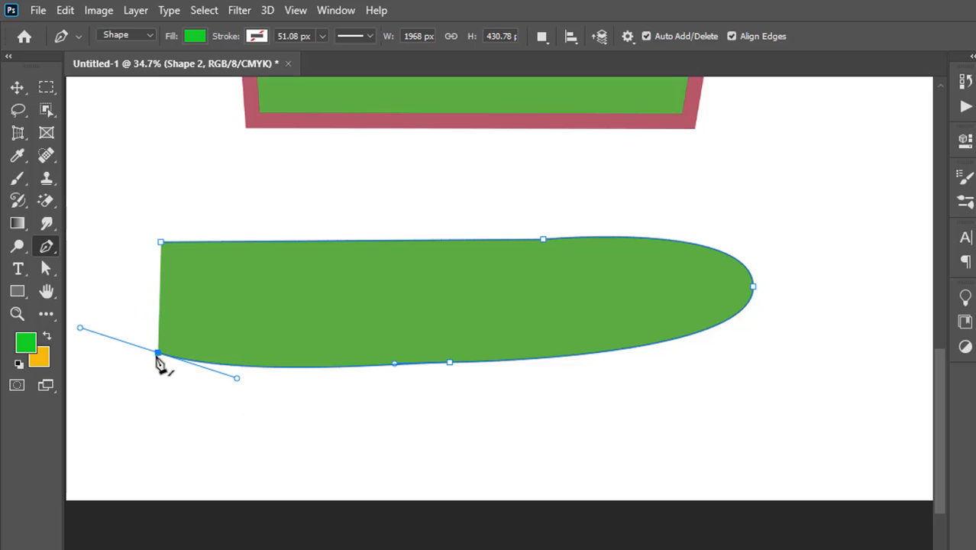
Try closing the path at its starting corner directly from the curved lower-left anchor point
click(160, 243)
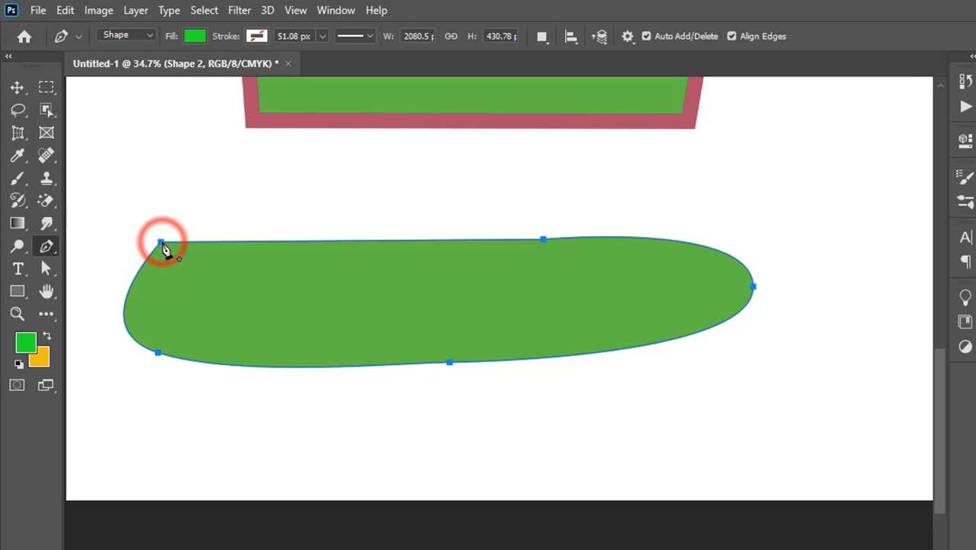
key(ctrl+z)
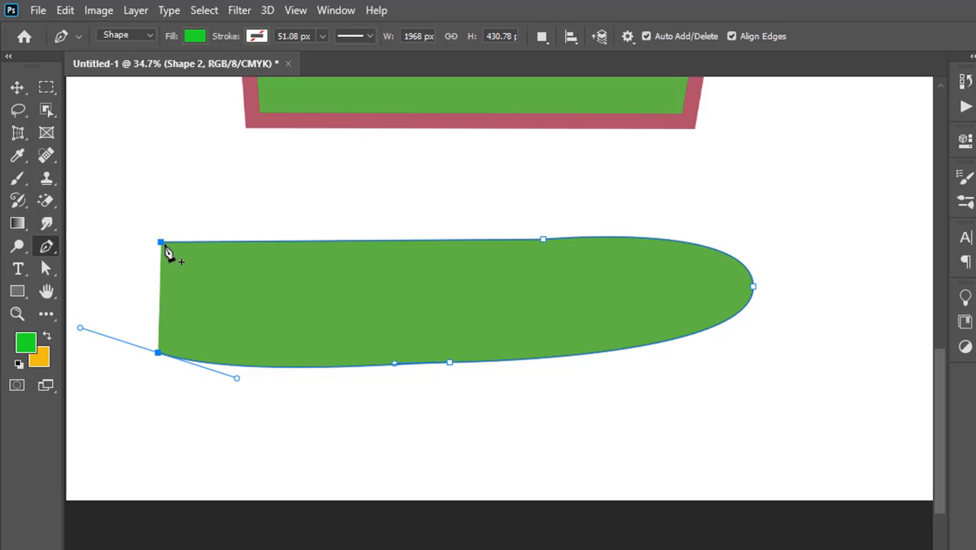
click(161, 242)
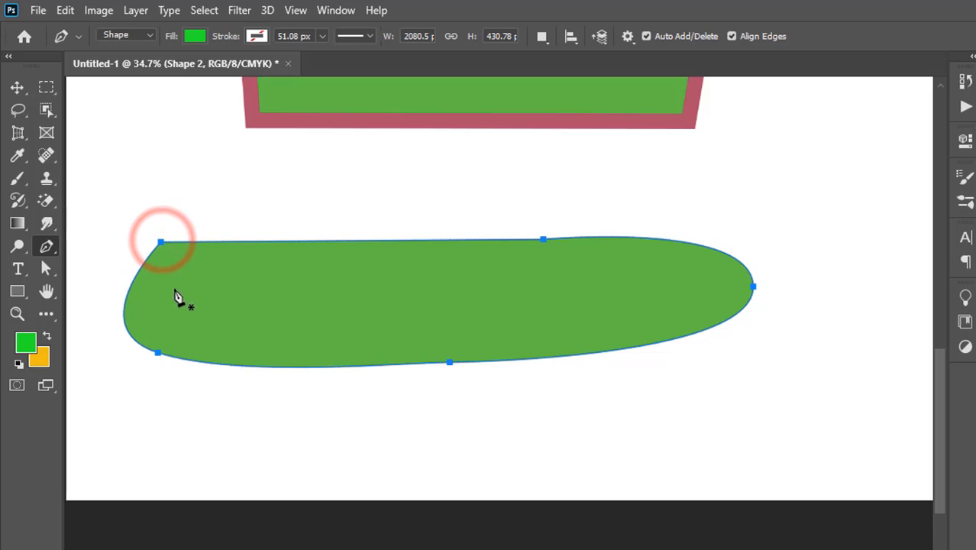
key(ctrl+z)
Remove the outgoing direction handle from the lower-left anchor point, and close the path with a straight left edge
scroll(47, 375, up, 3)
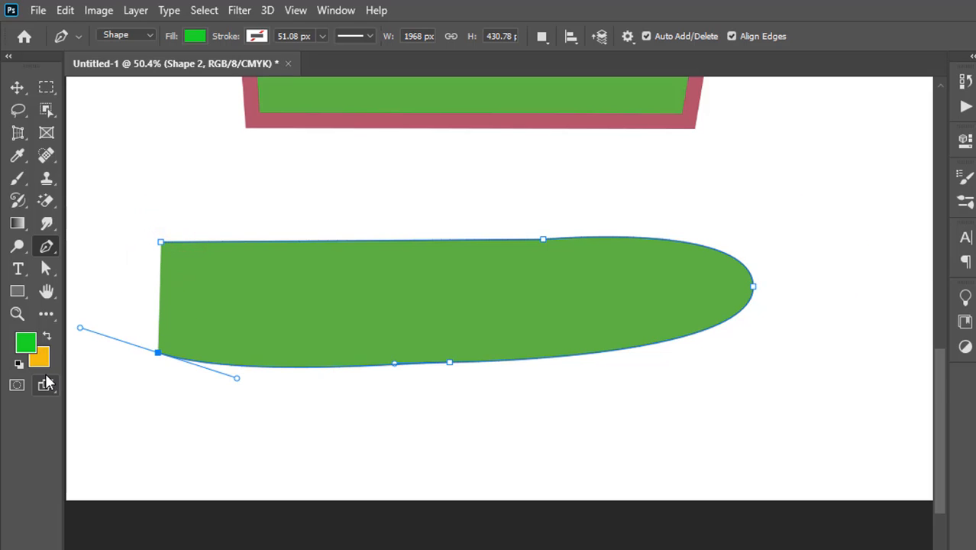
scroll(141, 383, down, 2)
click(141, 381)
scroll(142, 390, down, 3)
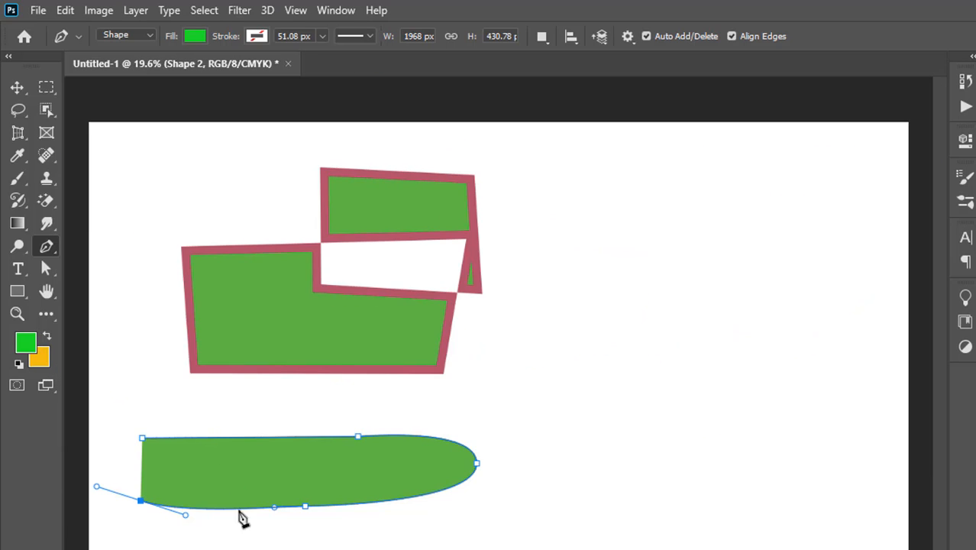
click(196, 527)
scroll(113, 534, up, 3)
scroll(157, 523, up, 2)
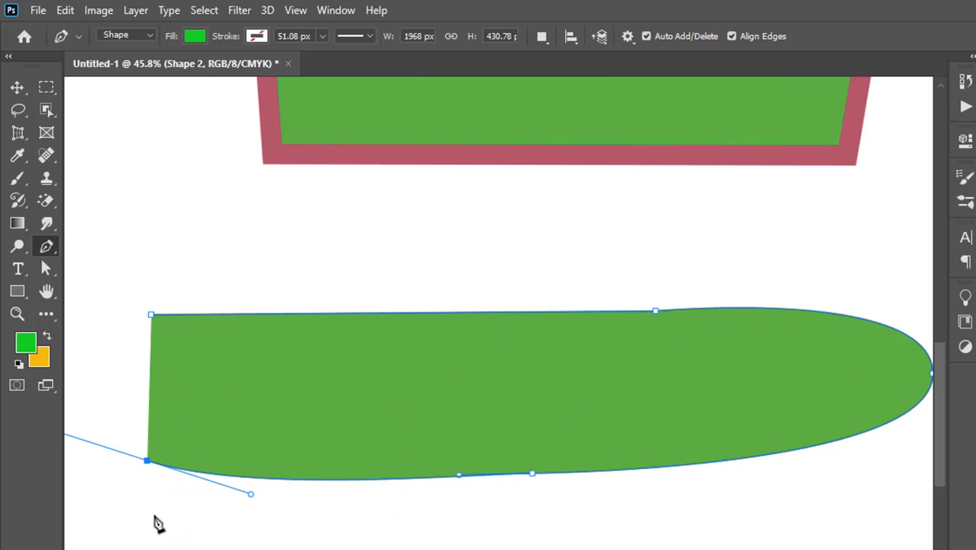
drag(155, 517, 364, 529)
scroll(342, 501, up, 4)
scroll(342, 503, down, 2)
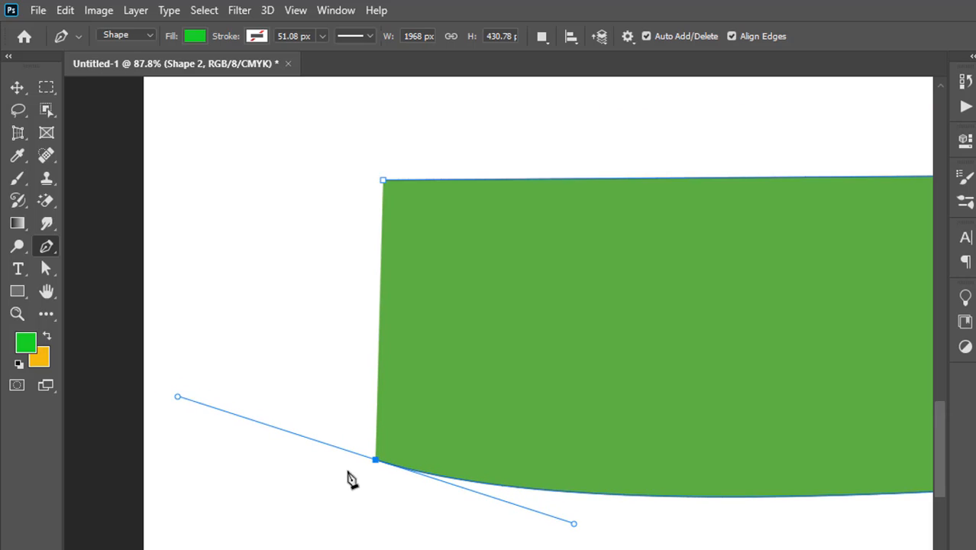
scroll(348, 477, up, 1)
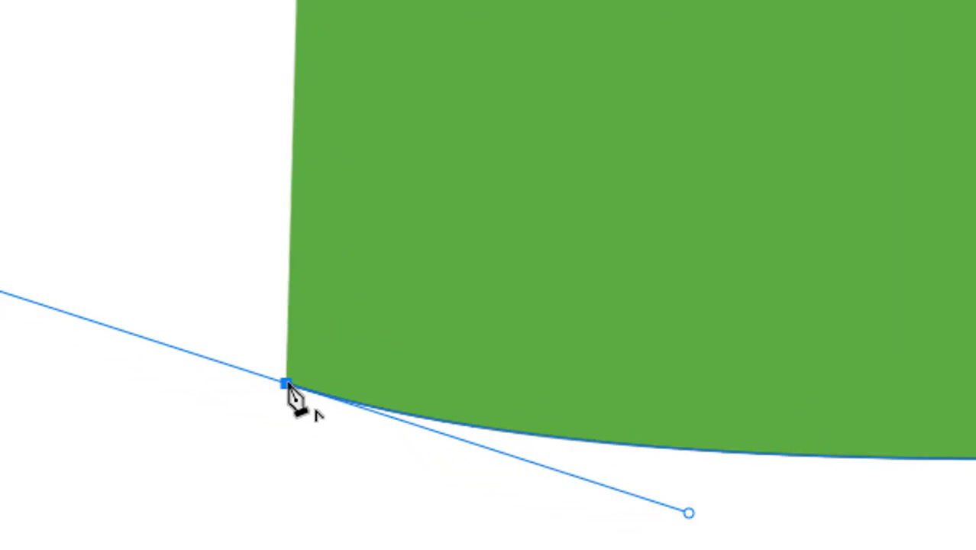
alt+click(379, 461)
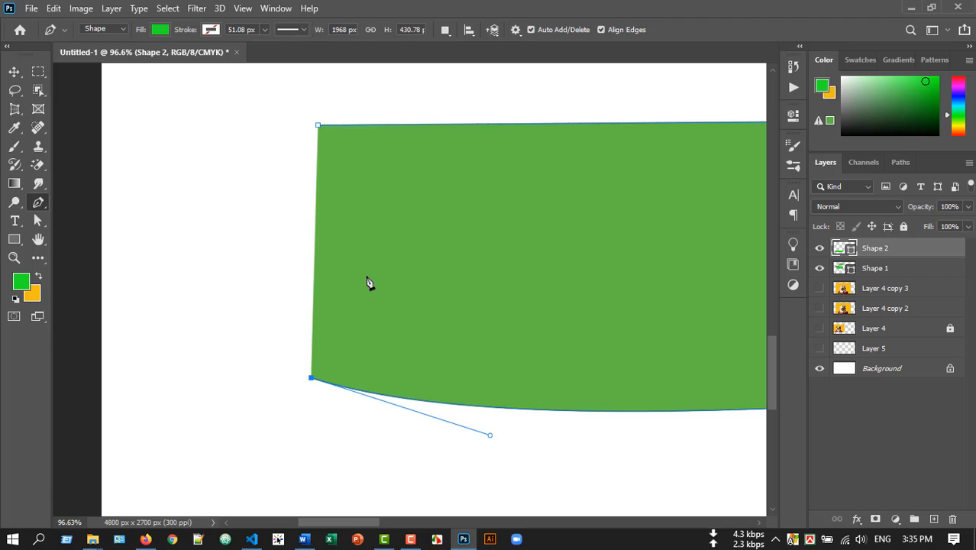
click(319, 127)
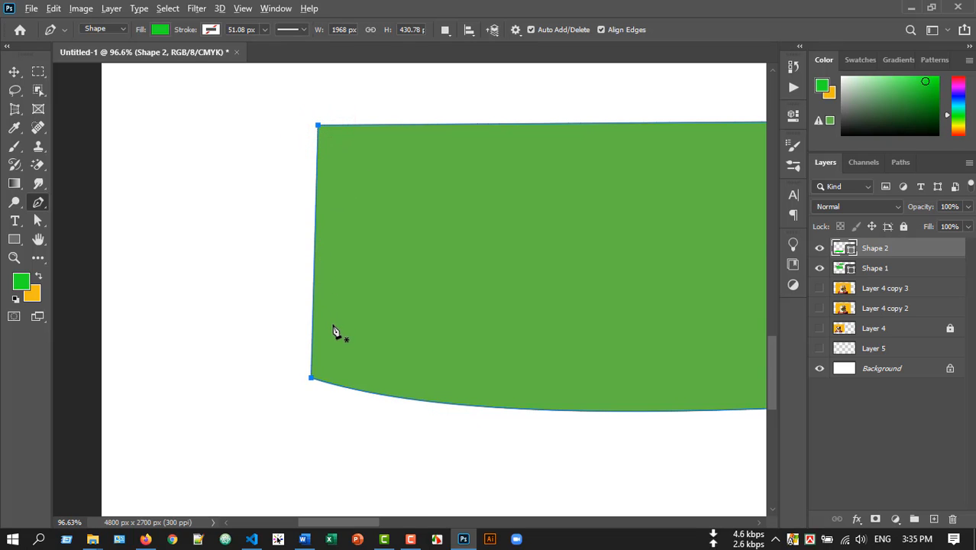
Draw a closed irregular shape about 317 px by 663 px near the canvas's left edge with the Freeform Pen tool
scroll(333, 331, down, 5)
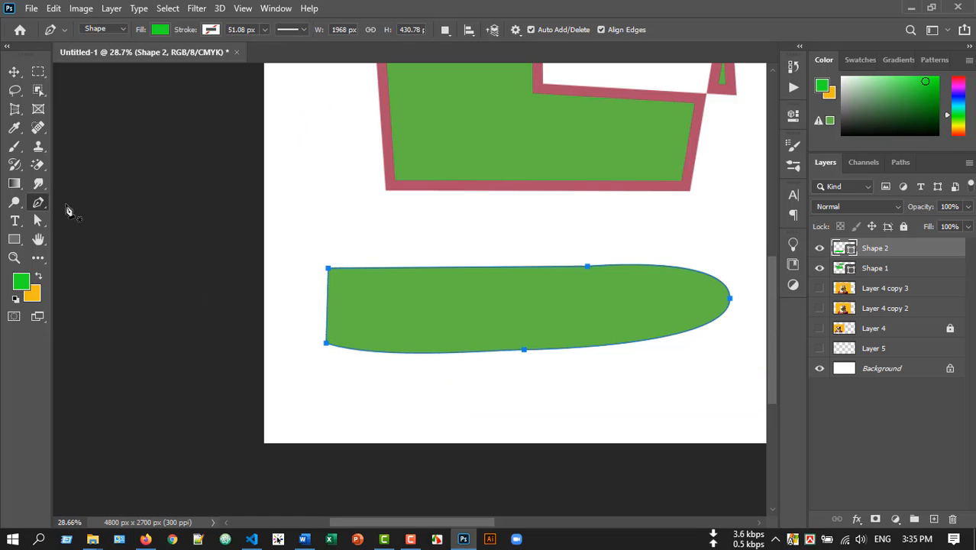
click(44, 203)
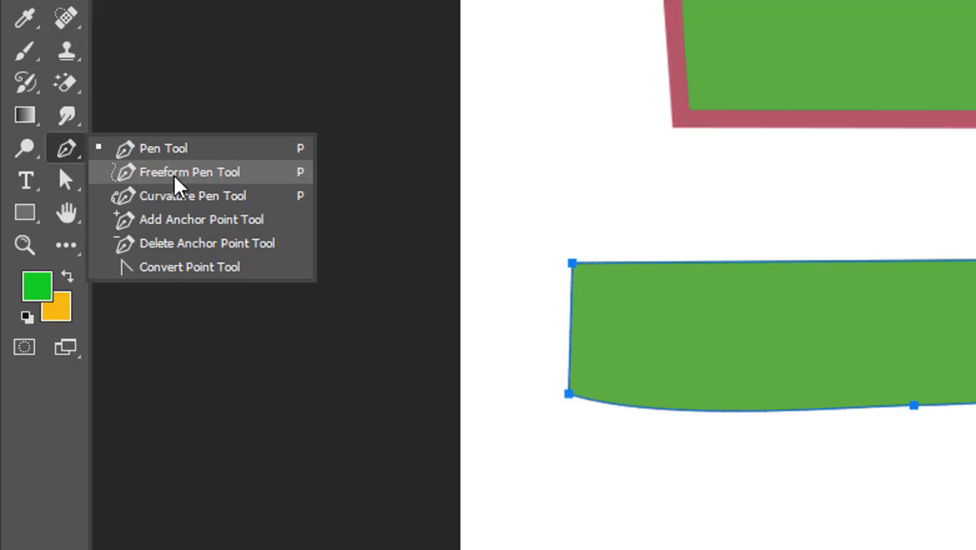
click(108, 216)
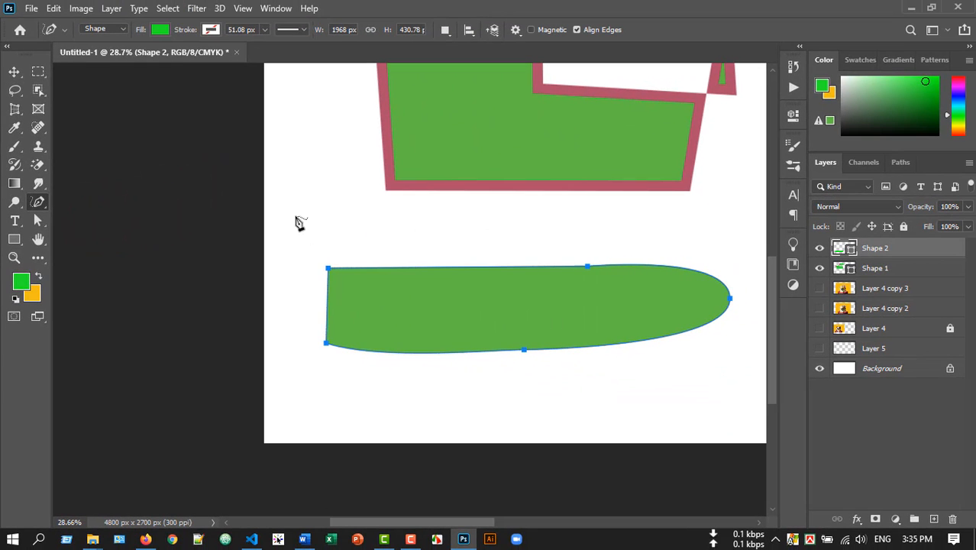
click(279, 233)
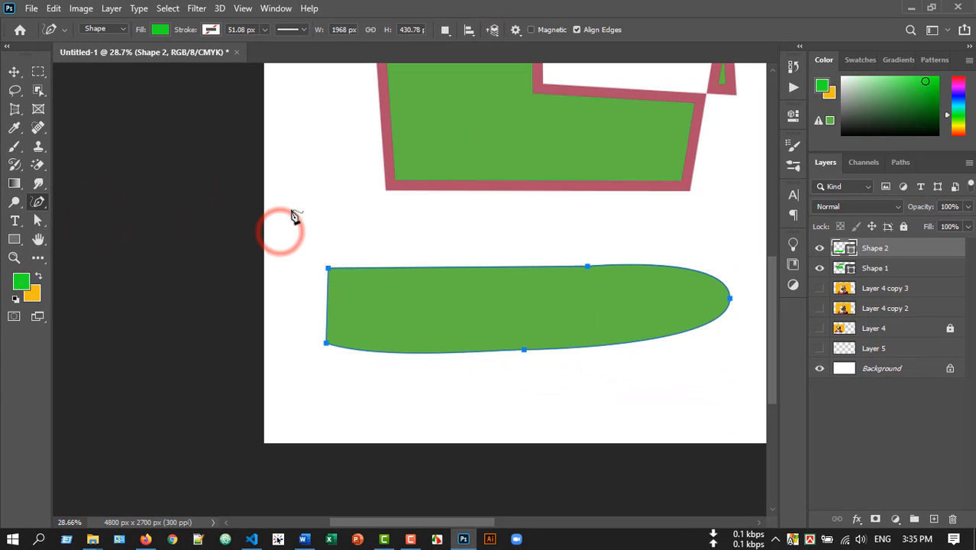
mouse_move(278, 245)
mouse_down()
mouse_move(279, 202)
mouse_move(317, 116)
mouse_move(329, 123)
mouse_move(325, 169)
mouse_move(337, 221)
mouse_up()
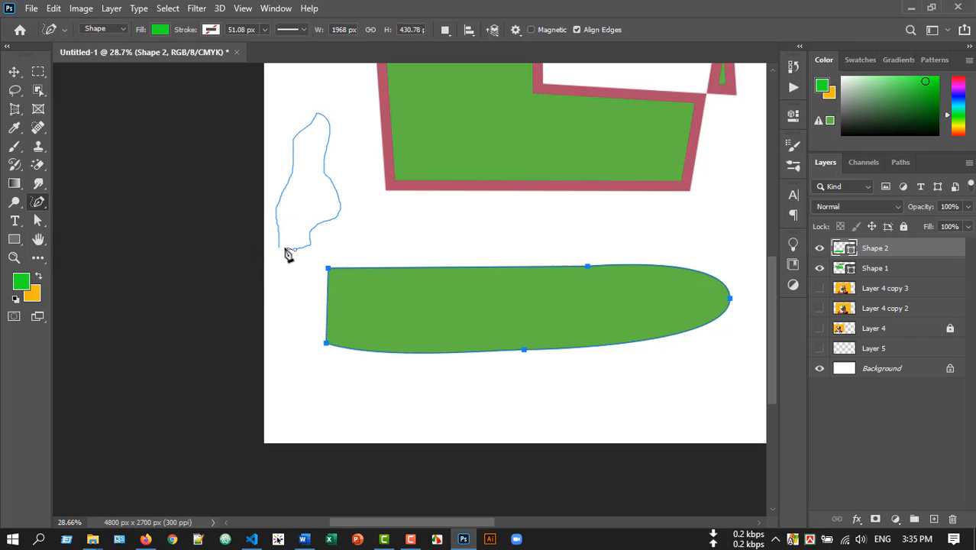
drag(281, 248, 279, 246)
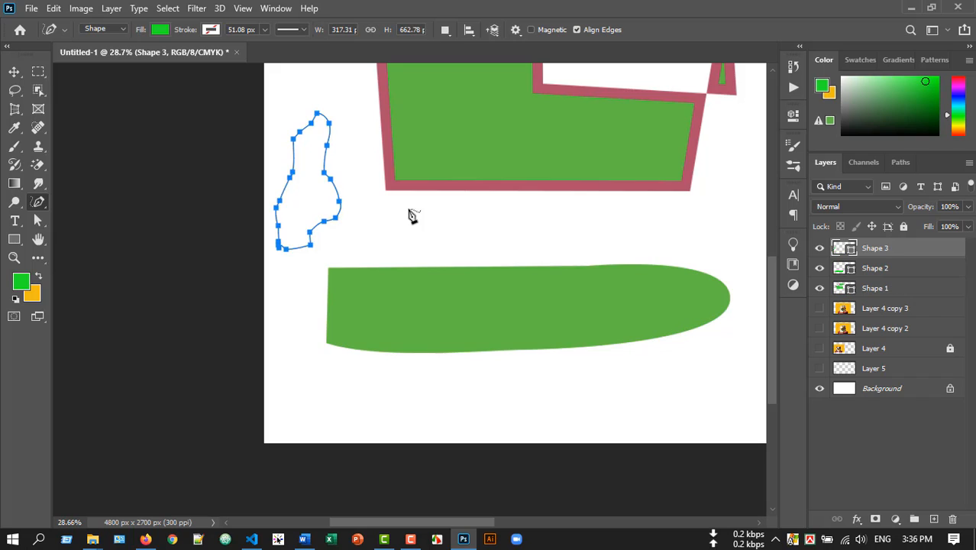
Draw a second closed freehand shape about 1113 px by 255 px below the shape with the rounded end
scroll(348, 245, down, 3)
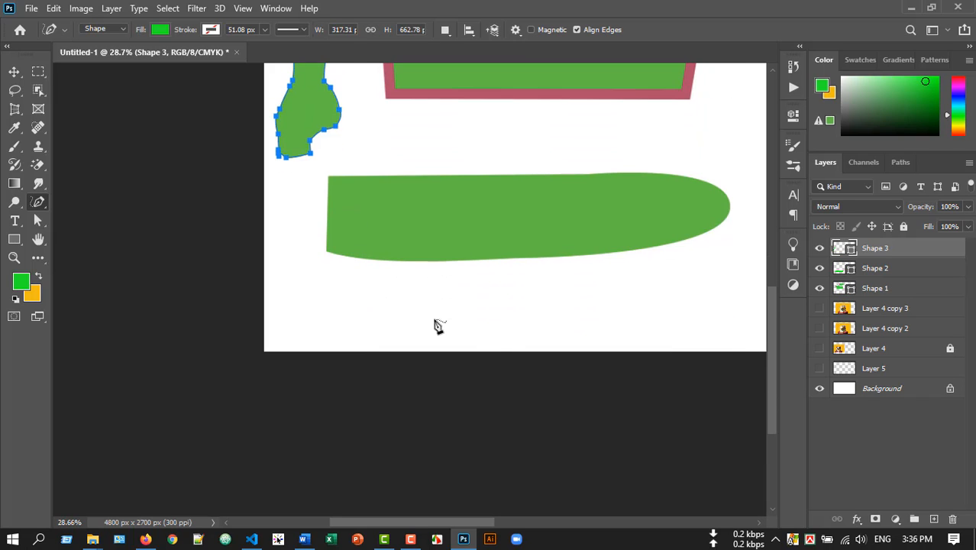
mouse_move(512, 338)
mouse_down()
mouse_move(377, 335)
mouse_move(378, 309)
mouse_move(499, 295)
mouse_move(586, 318)
mouse_move(511, 339)
mouse_up()
scroll(424, 349, up, 2)
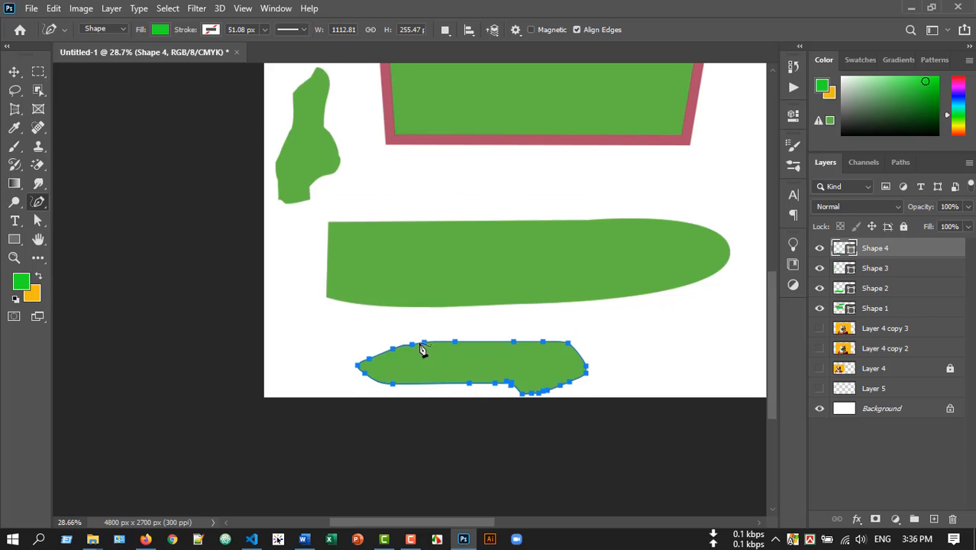
Switch to the Curvature Pen tool, try placing a point in the empty area beside the existing shapes, and undo it
right_click(39, 203)
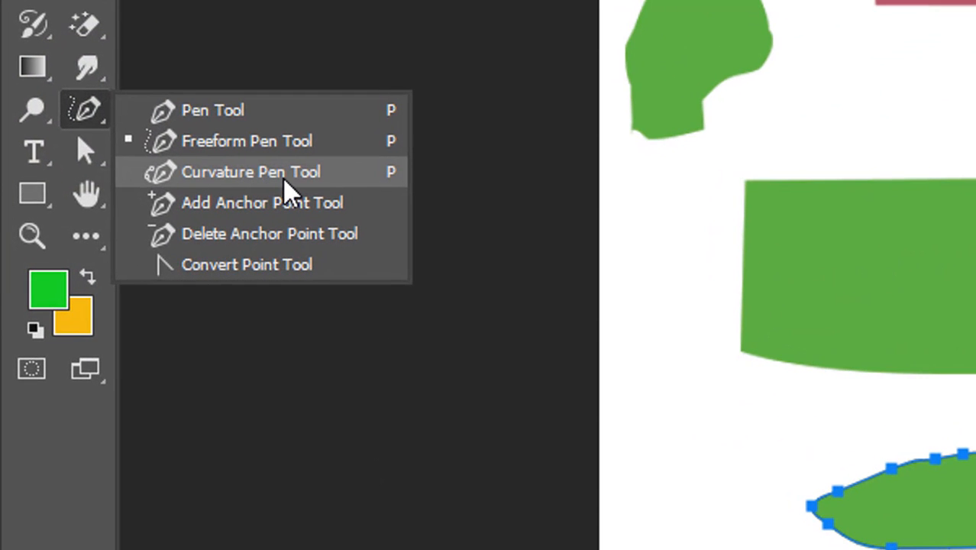
click(283, 175)
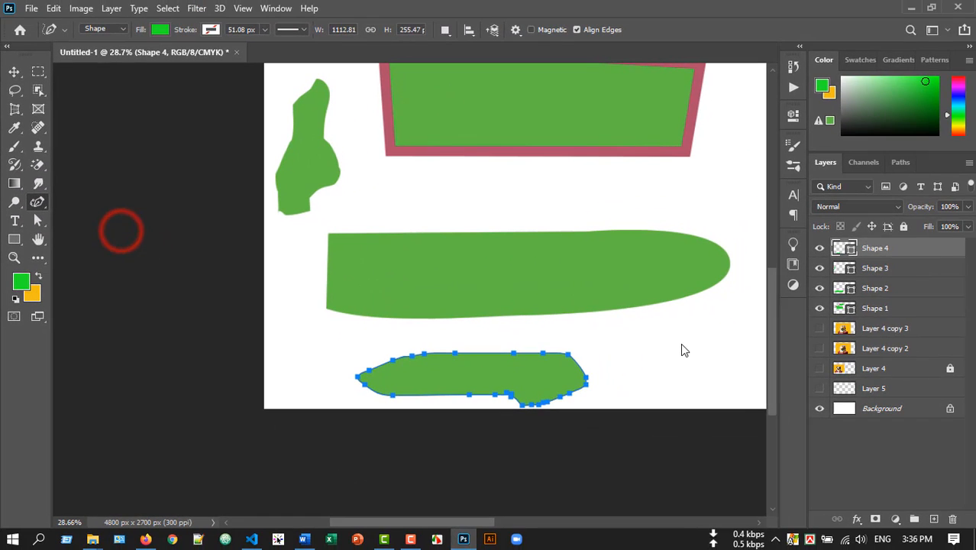
scroll(562, 374, down, 4)
scroll(543, 252, up, 2)
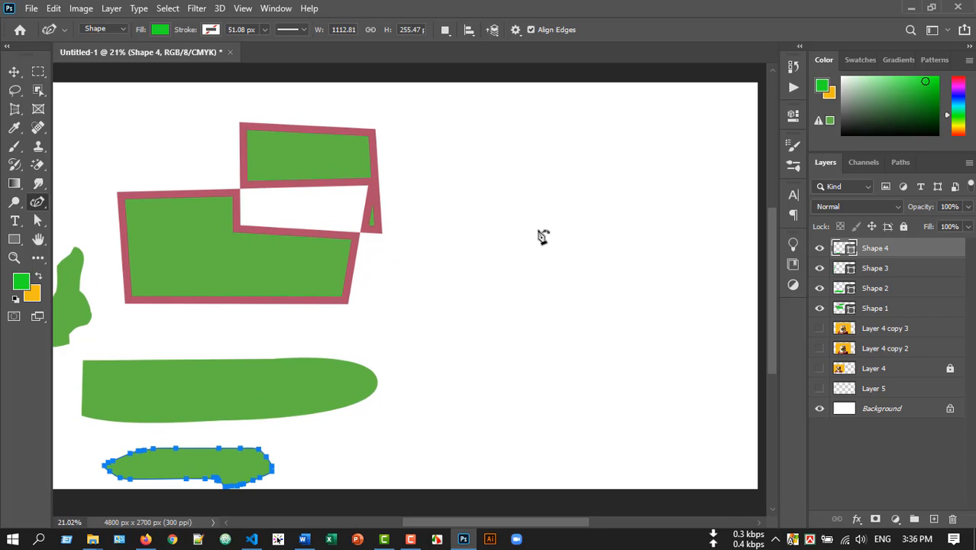
click(514, 188)
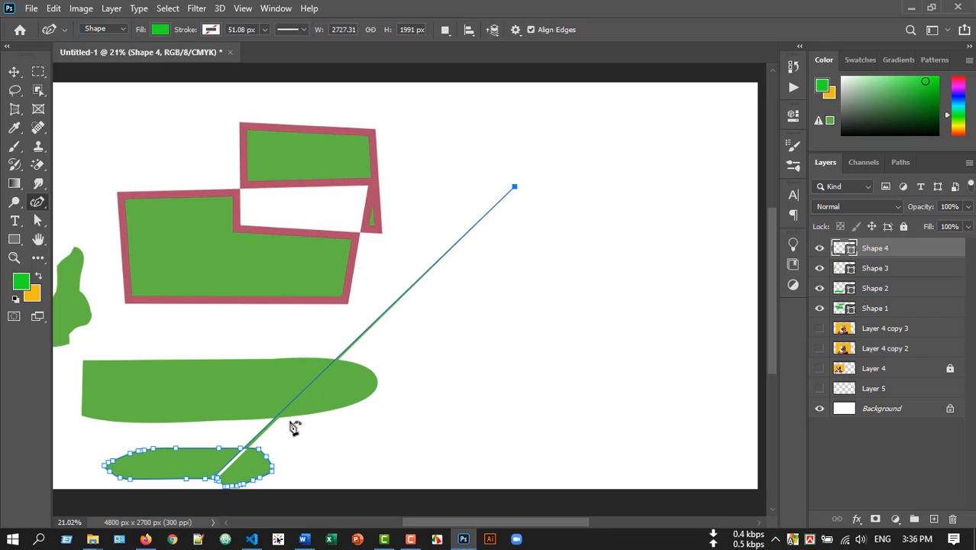
key(ctrl+z)
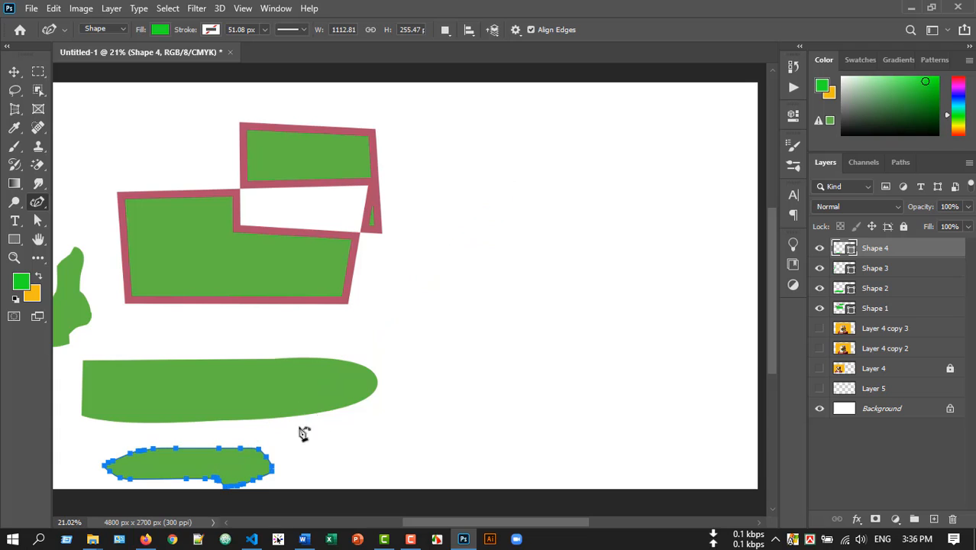
Hide the active path of the lower freehand shape and add a new empty layer above it
click(13, 71)
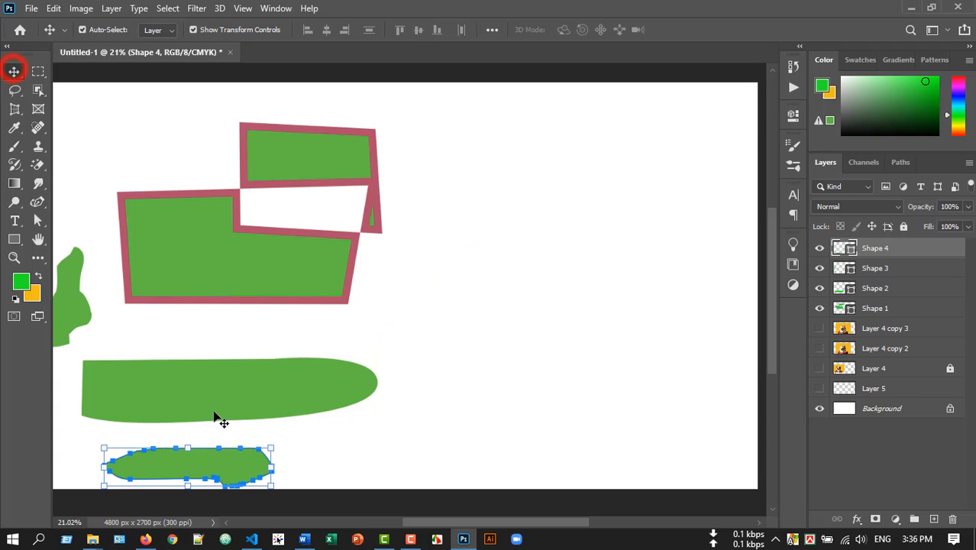
click(403, 449)
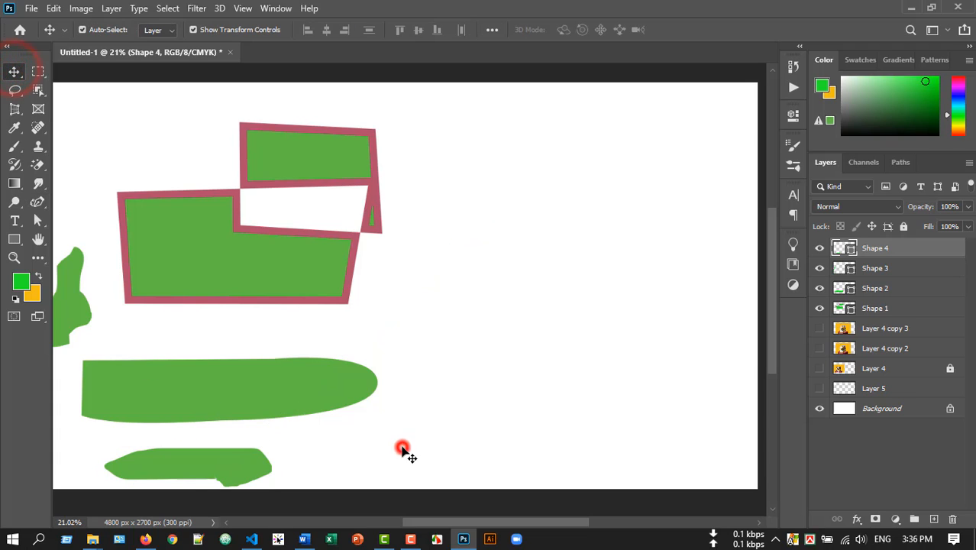
click(933, 519)
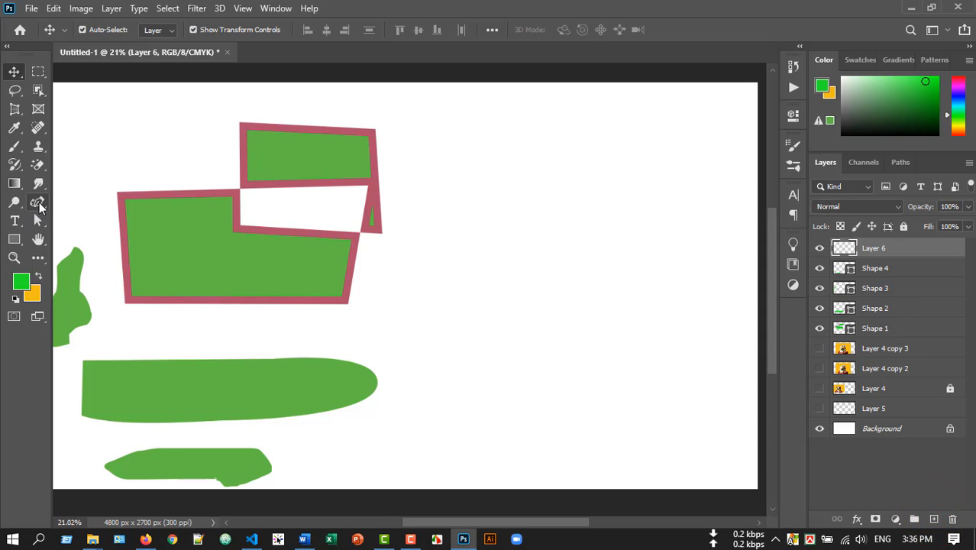
Draw a closed egg-like shape about 415 px by 529 px from three Curvature Pen points in the empty canvas area
click(38, 202)
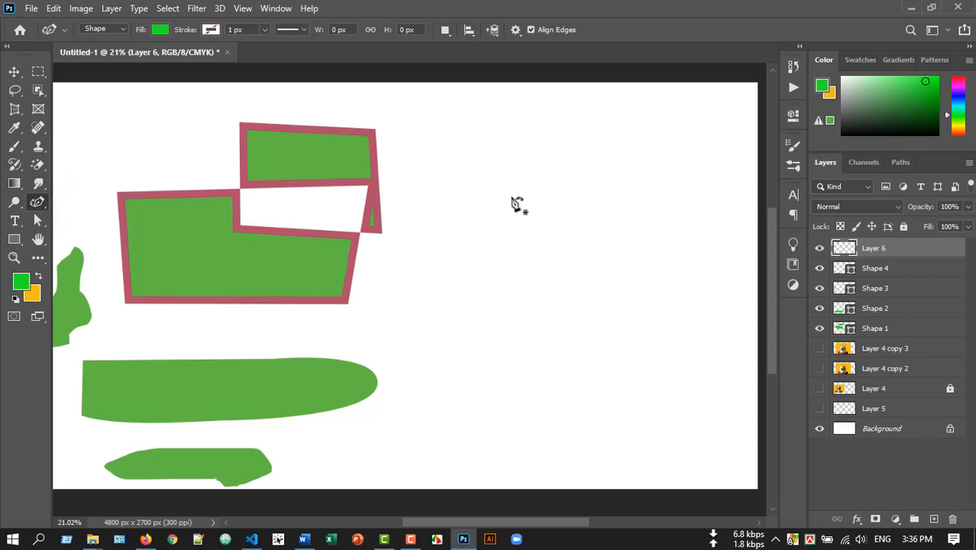
click(483, 159)
click(445, 204)
click(497, 236)
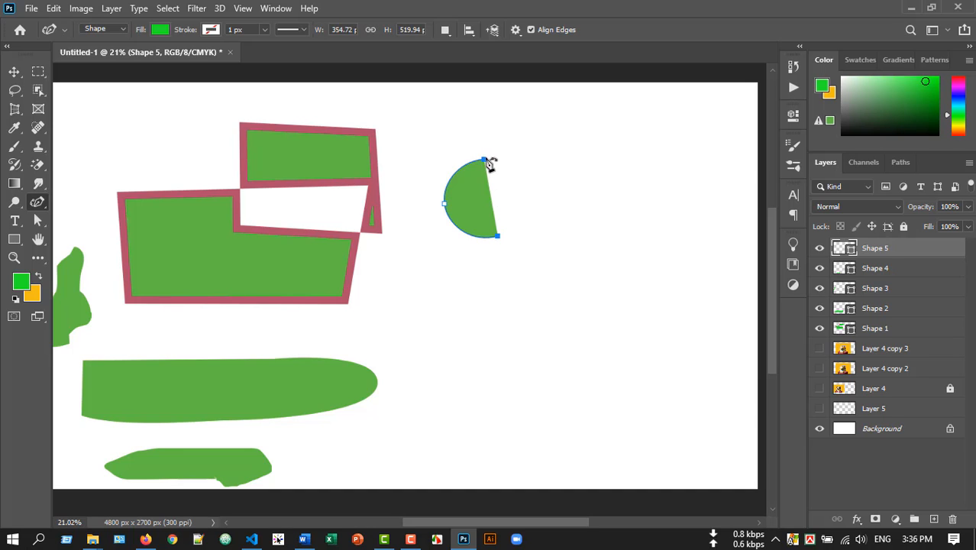
drag(485, 162, 501, 185)
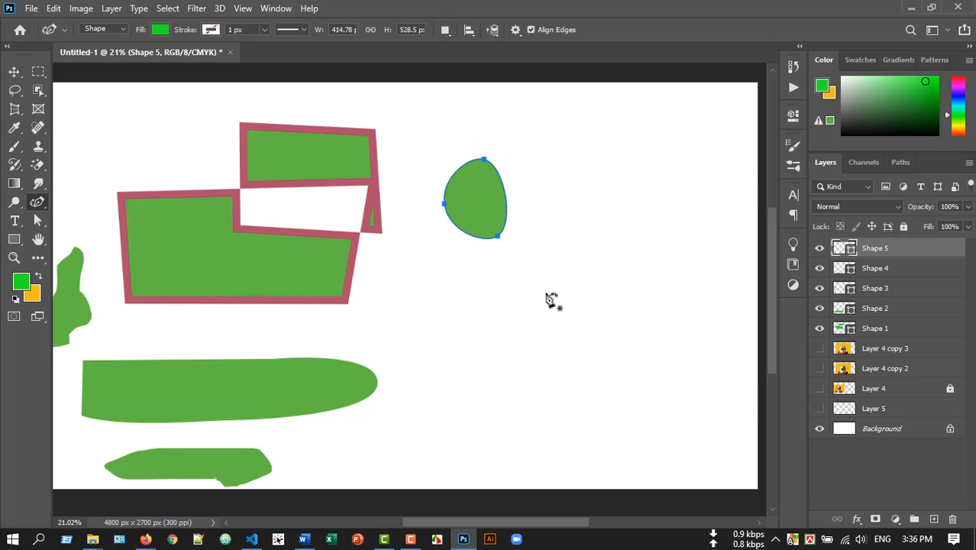
Draw a nearly round closed shape about 594 px by 539 px from four Curvature Pen points, diagonally below the egg-like shape
click(533, 239)
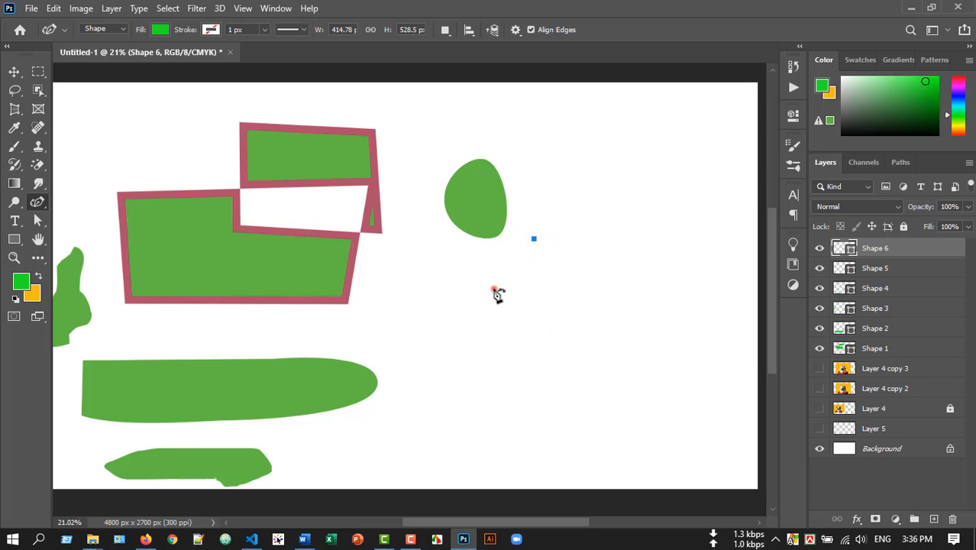
click(493, 288)
click(534, 319)
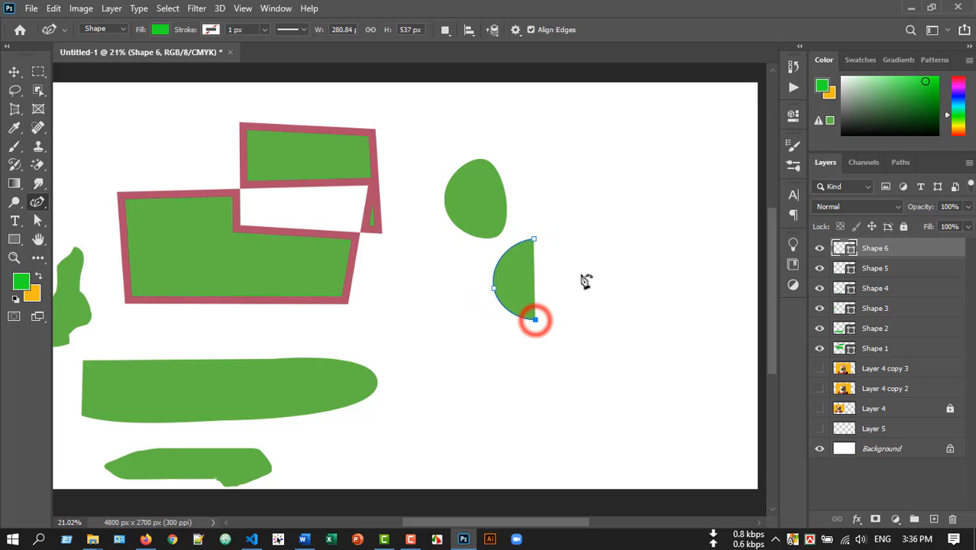
click(581, 269)
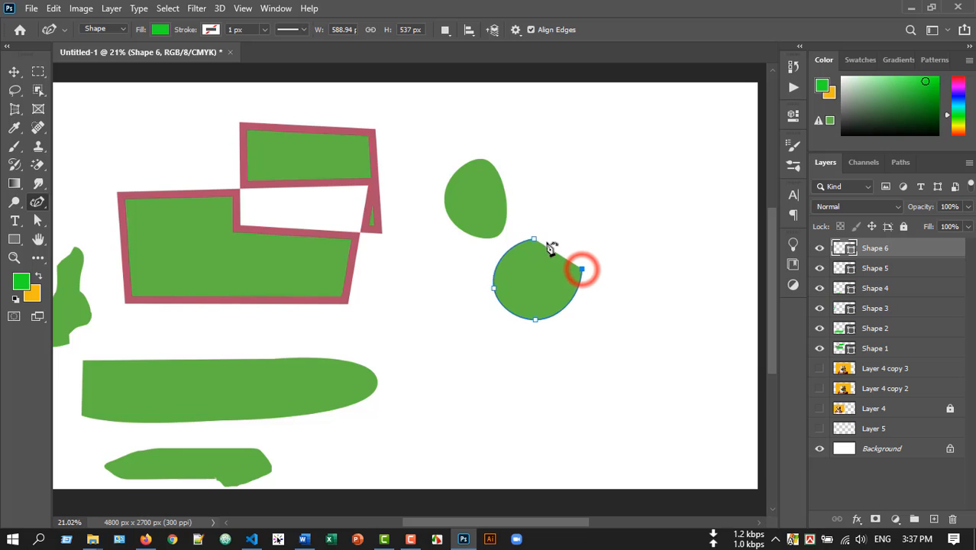
click(534, 238)
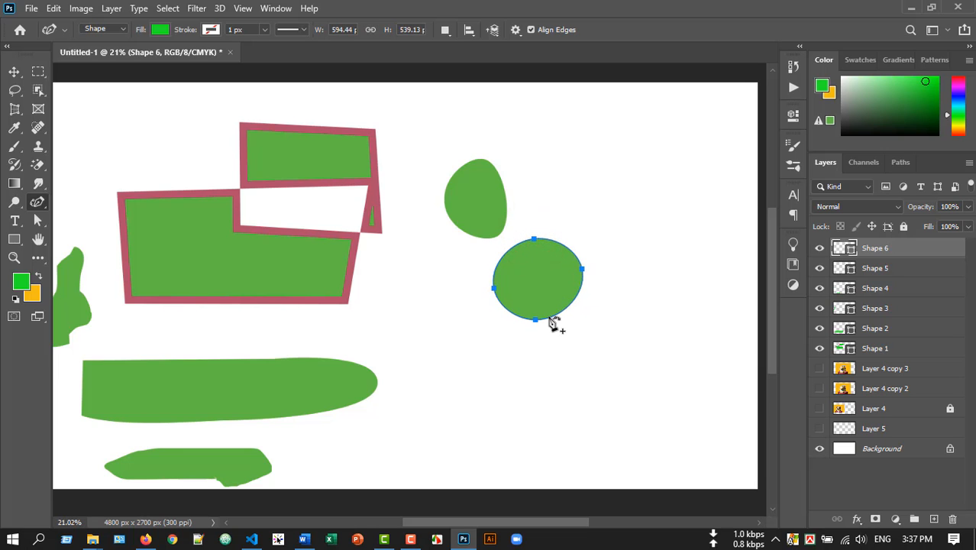
Move the nearly round shape up near the canvas's upper edge, beside the egg-like shape, and deselect it
right_click(37, 202)
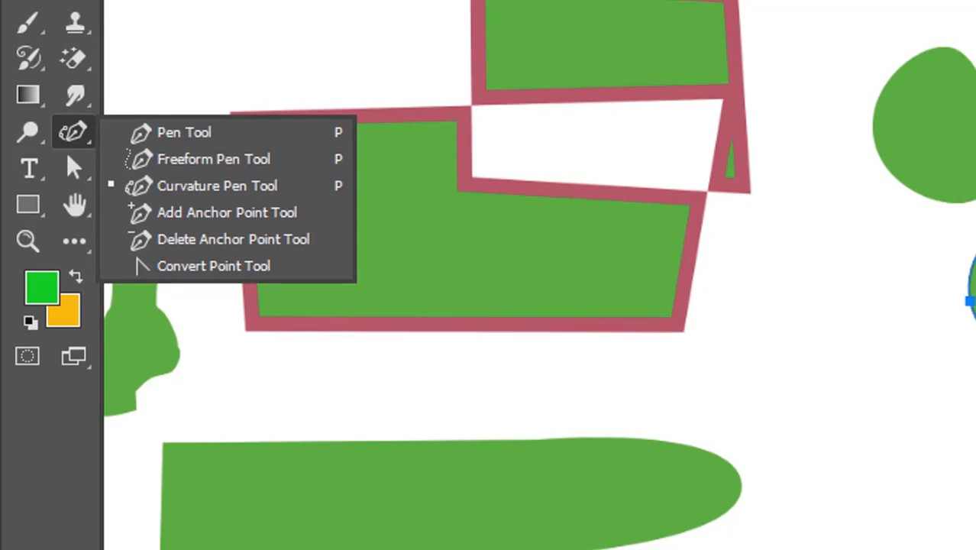
click(18, 13)
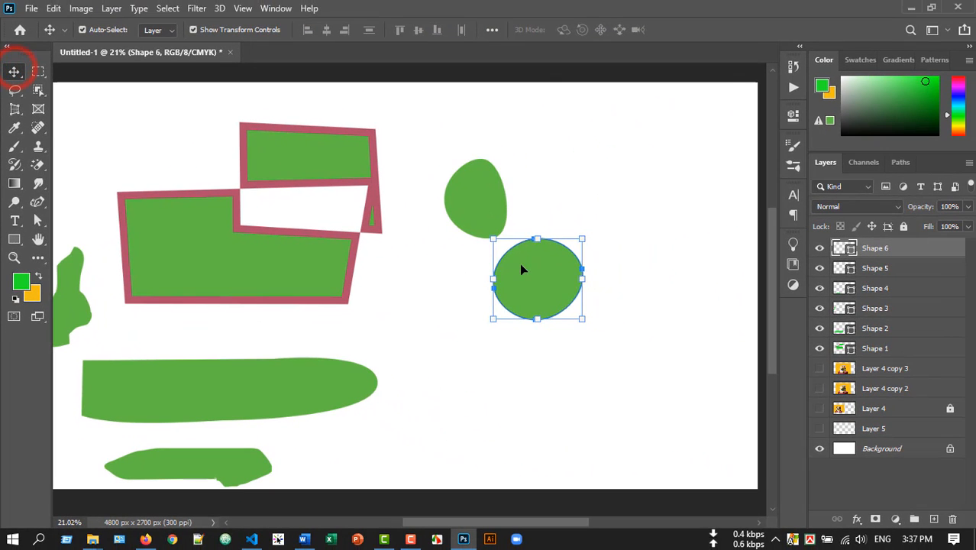
drag(521, 269, 567, 122)
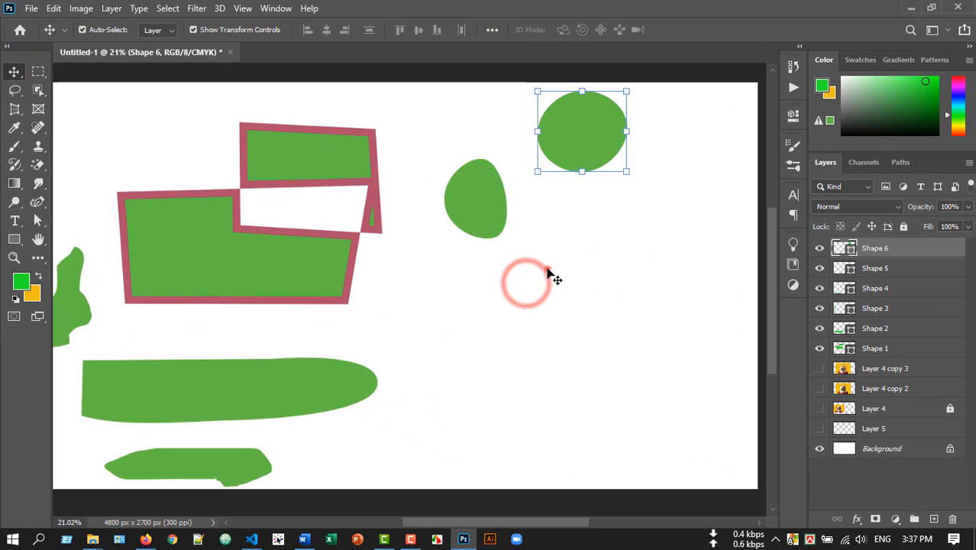
click(547, 268)
Draw a closed Pen tool shape about 1084 px by 990 px below the egg-like shape, with a curved bottom and two straight upper edges
click(38, 202)
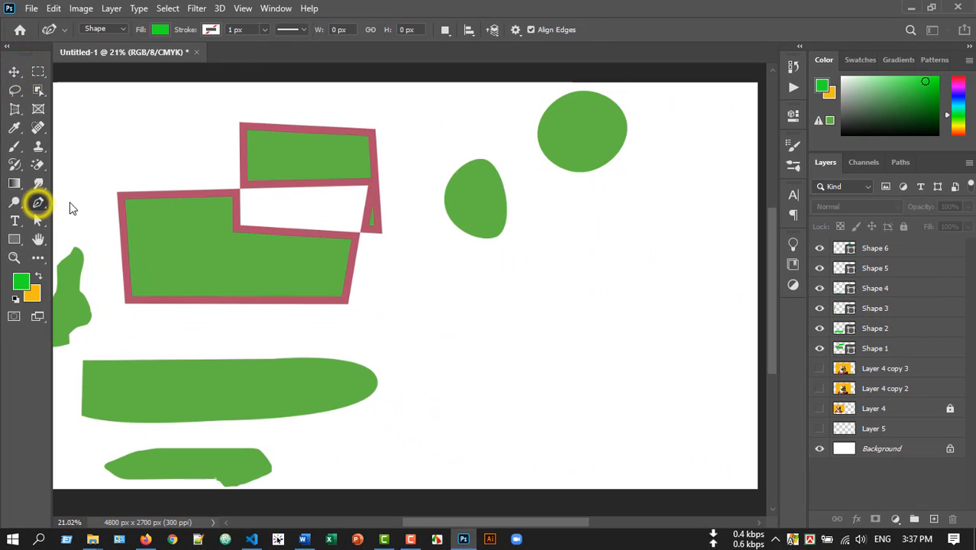
click(450, 286)
drag(534, 380, 612, 355)
click(613, 288)
click(571, 236)
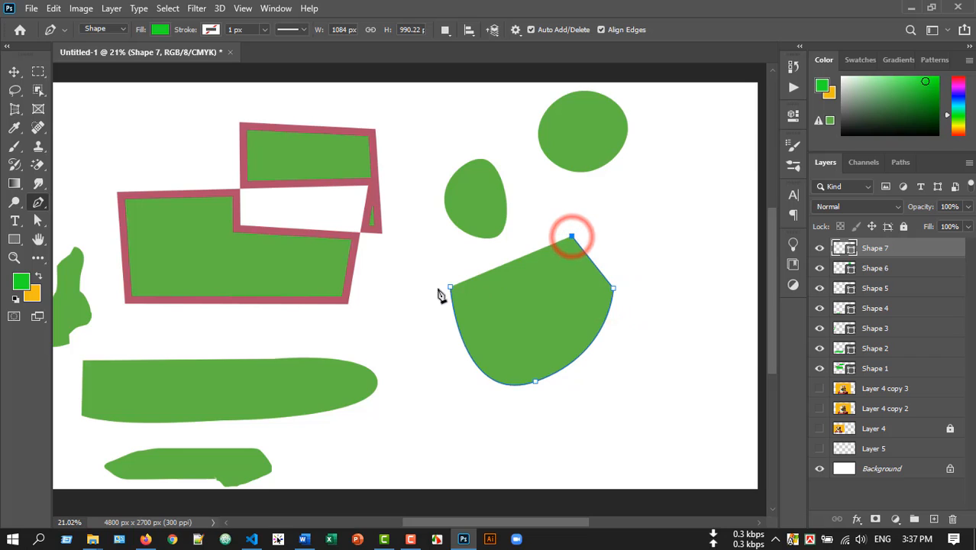
click(450, 288)
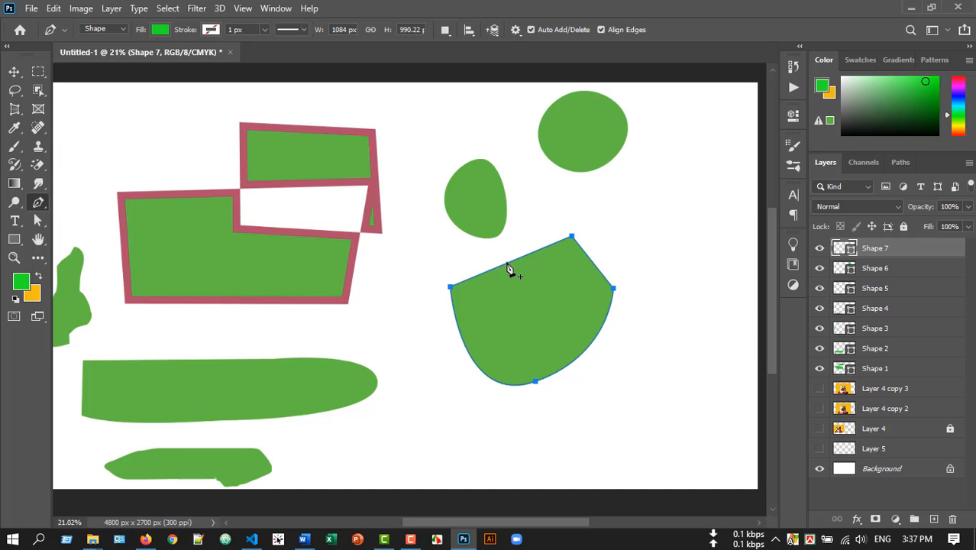
Add an anchor point at the middle of the new shape's long slanted upper edge with the Add Anchor Point tool
right_click(39, 196)
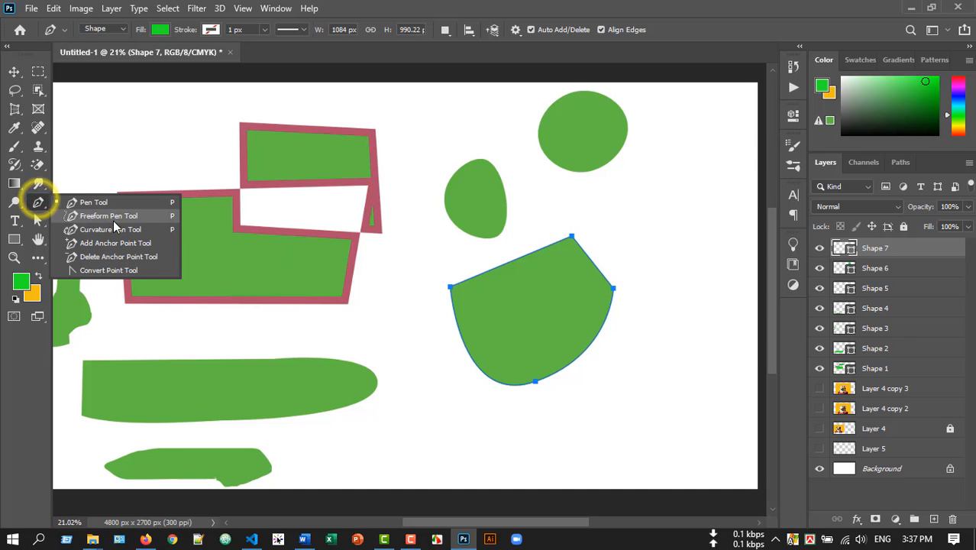
click(116, 243)
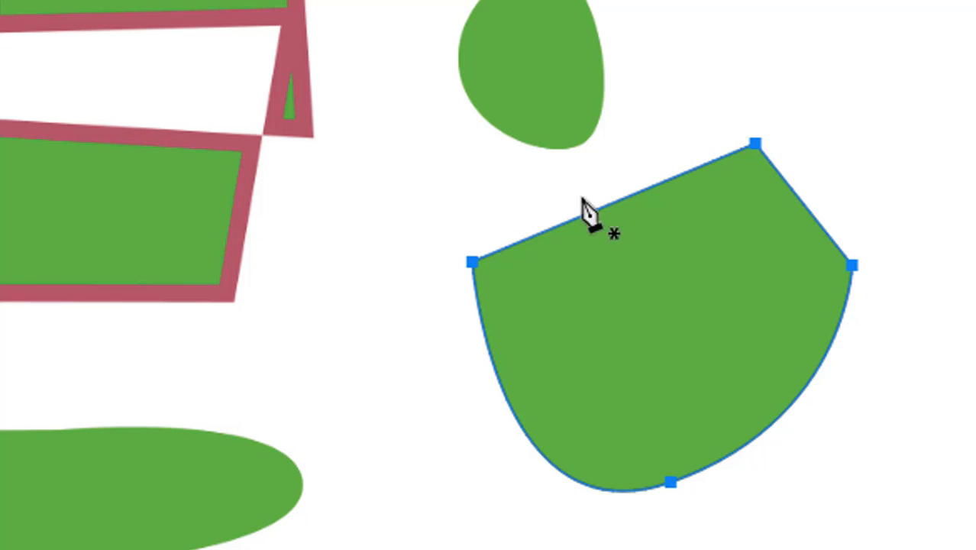
right_click(0, 172)
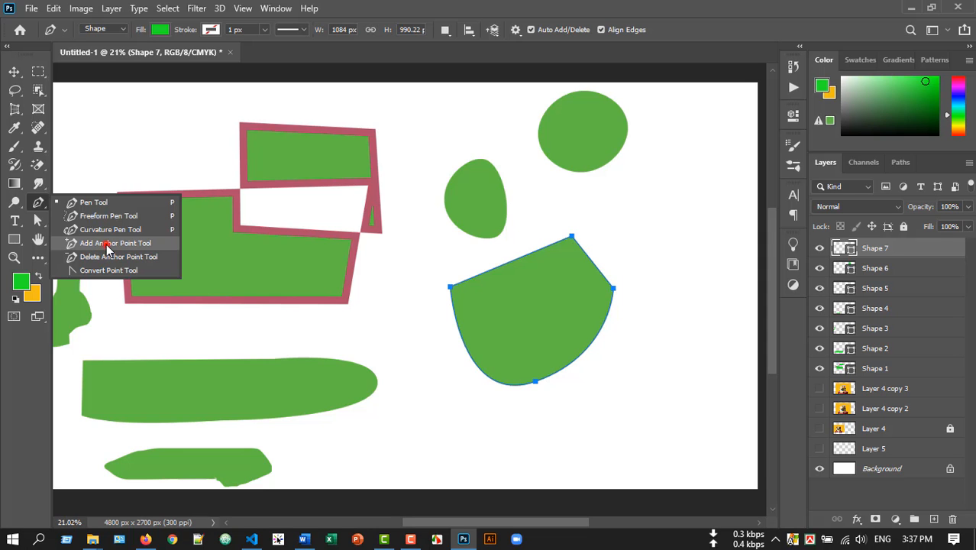
click(107, 245)
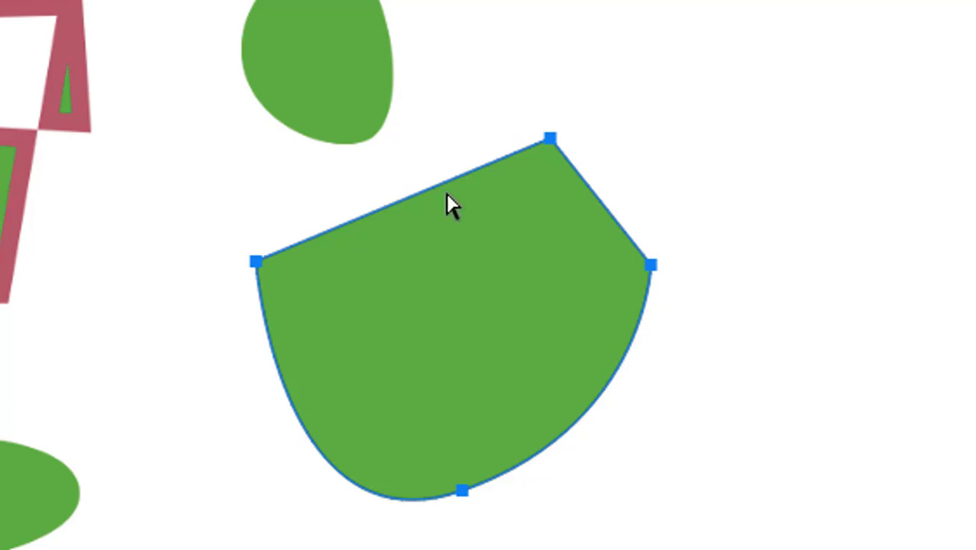
click(404, 200)
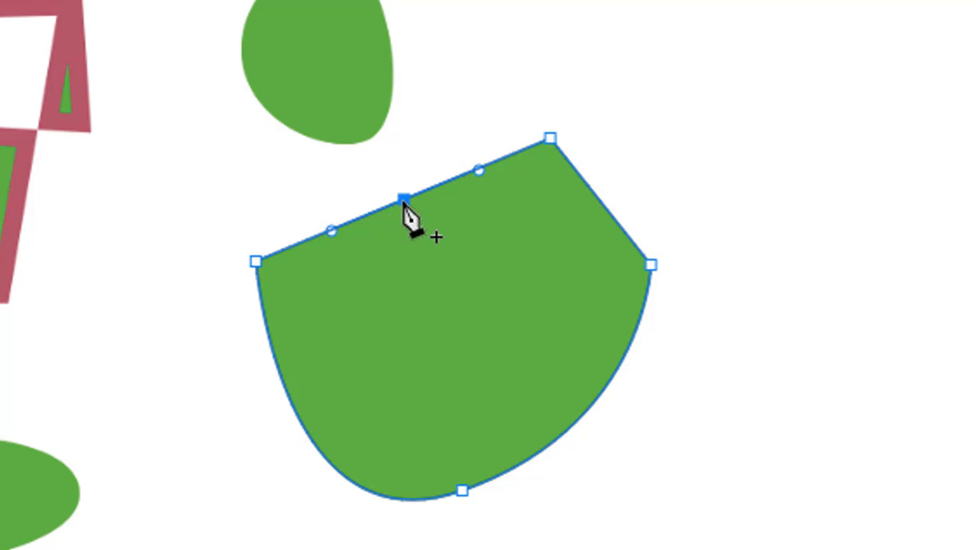
scroll(402, 166, up, 1)
scroll(407, 229, up, 5)
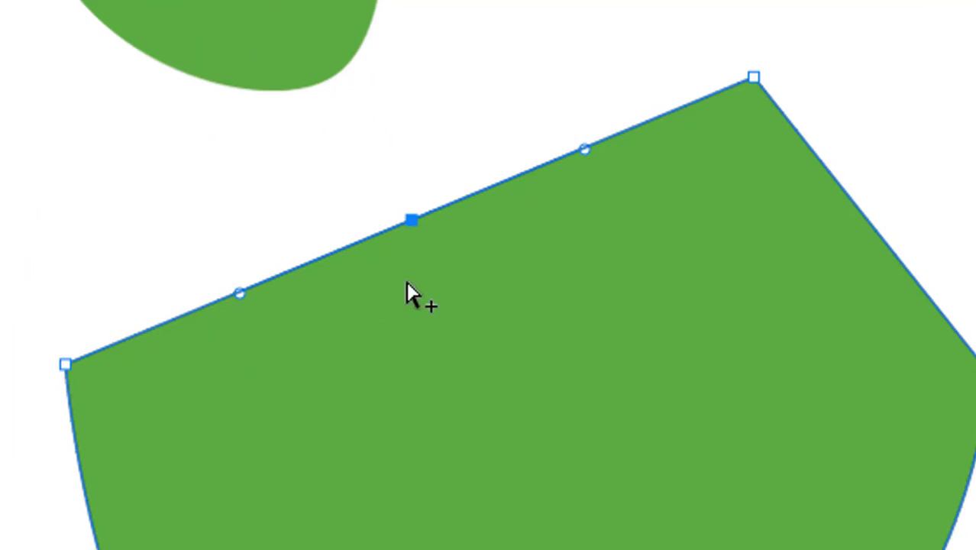
Try to pull the added anchor point inward from the middle of the shape's long slanted edge, and take it back out
scroll(372, 248, down, 4)
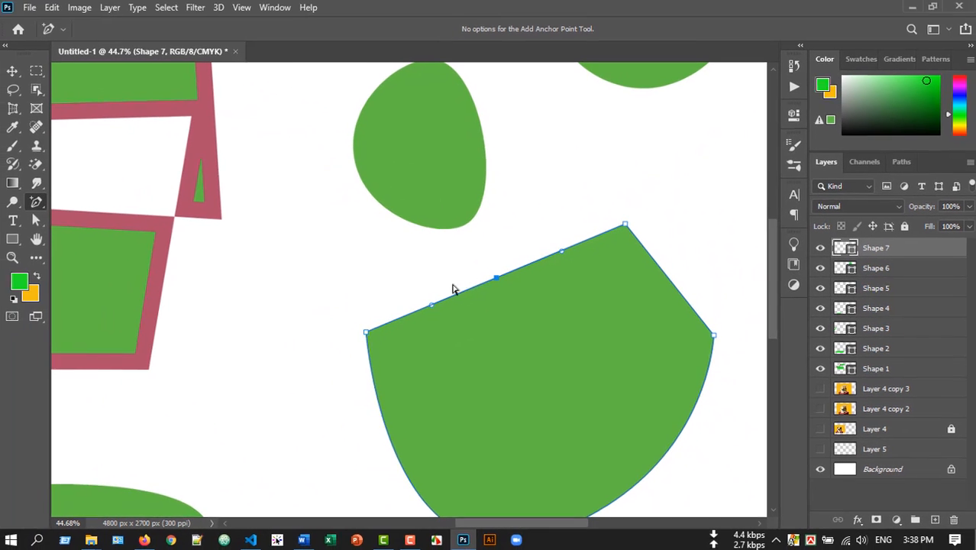
drag(496, 278, 537, 356)
click(536, 354)
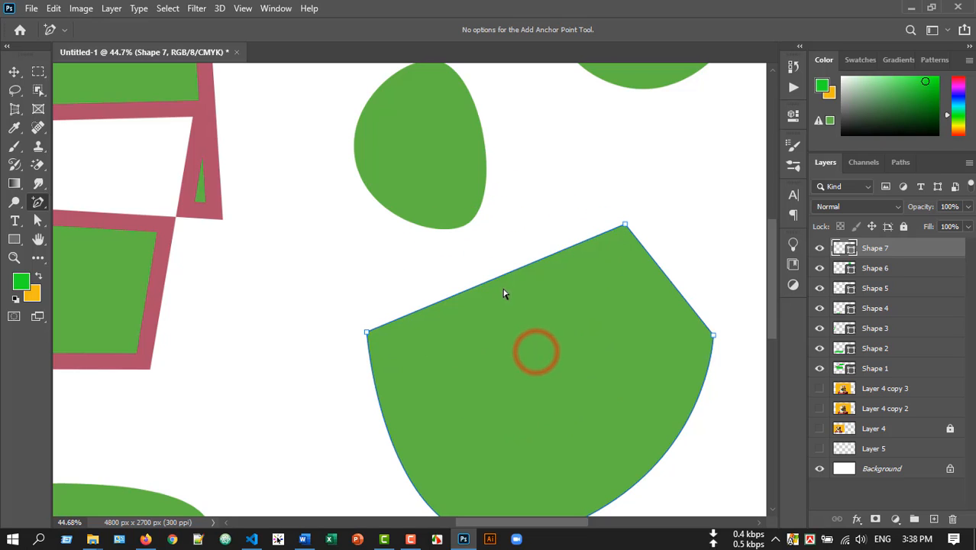
Add an anchor point at the middle of the long slanted edge and pull it inward to bend the edge into a concave curve
right_click(44, 206)
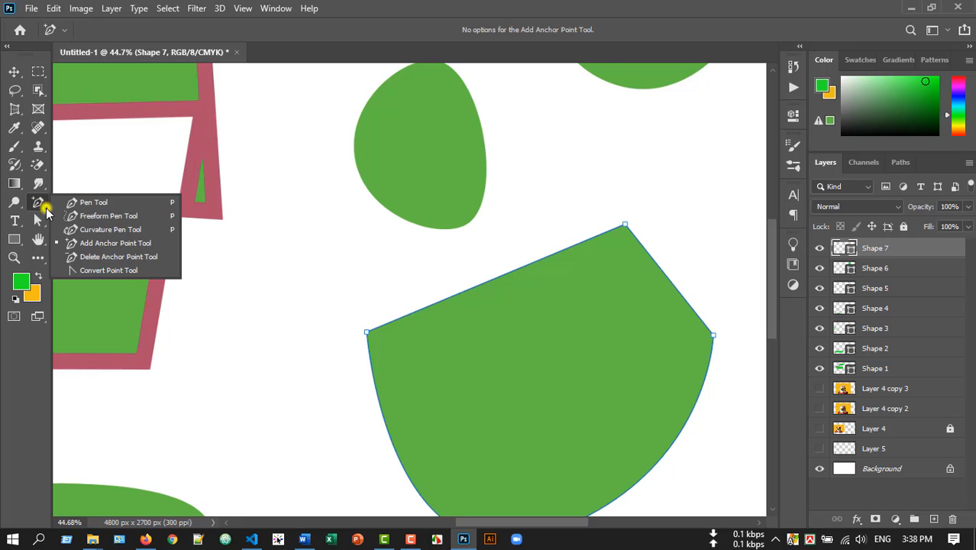
click(109, 243)
click(499, 279)
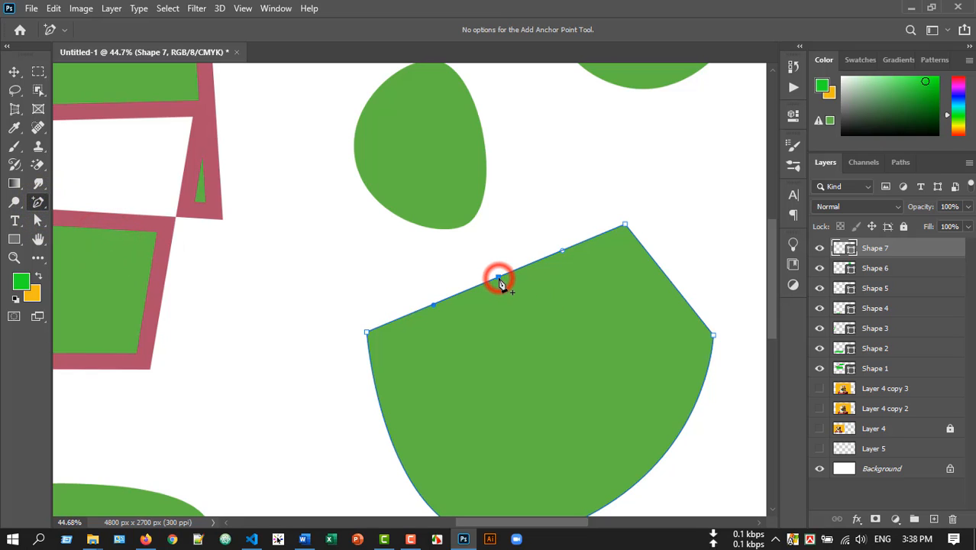
drag(499, 279, 538, 345)
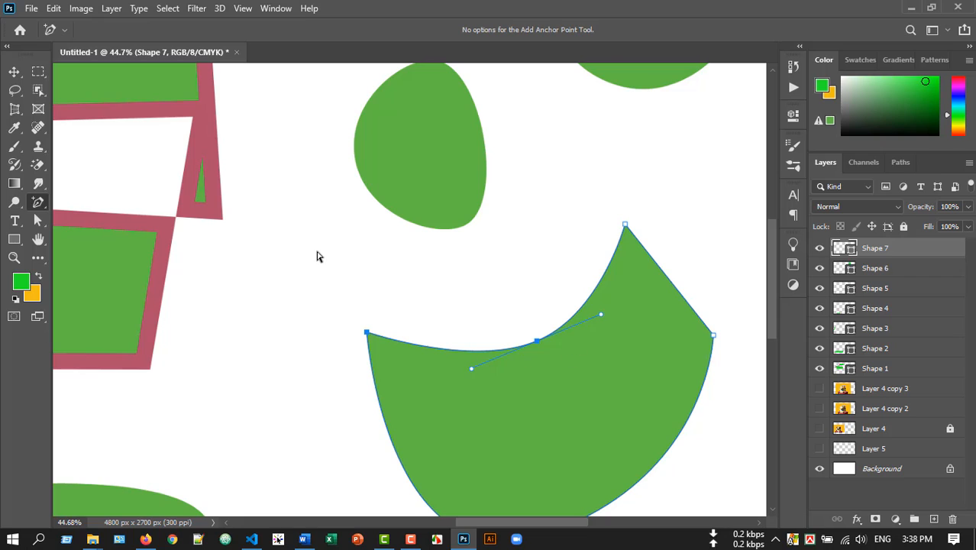
Delete the added middle anchor point from the concave edge with the Delete Anchor Point tool
right_click(44, 204)
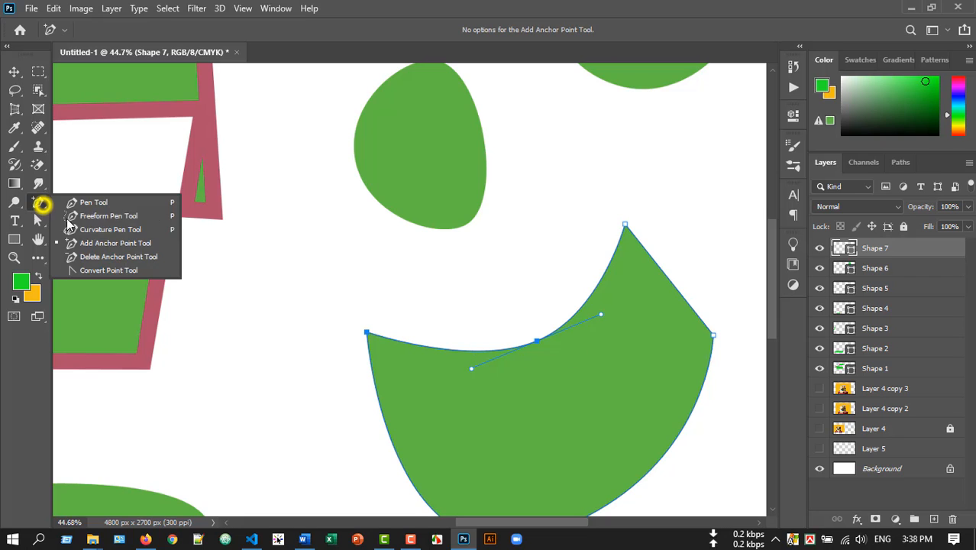
click(109, 258)
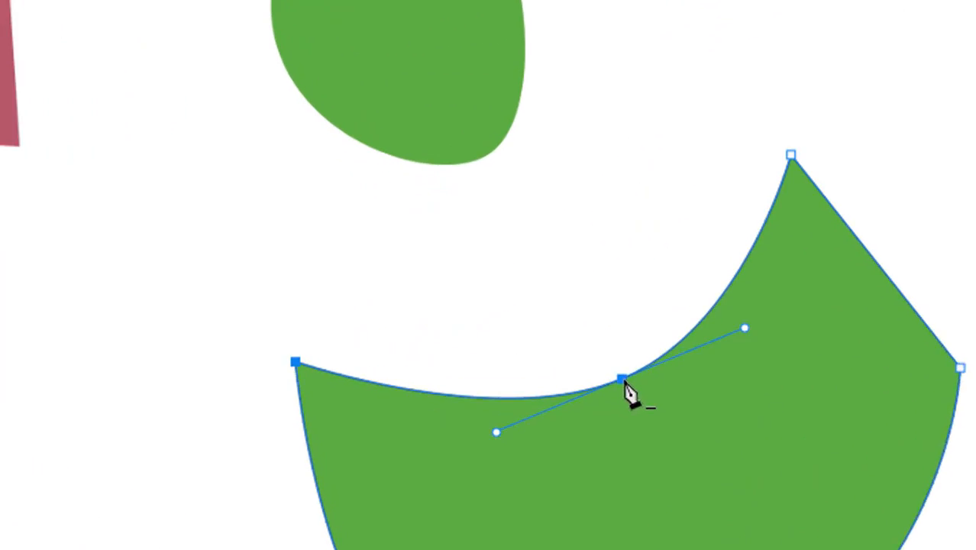
click(689, 412)
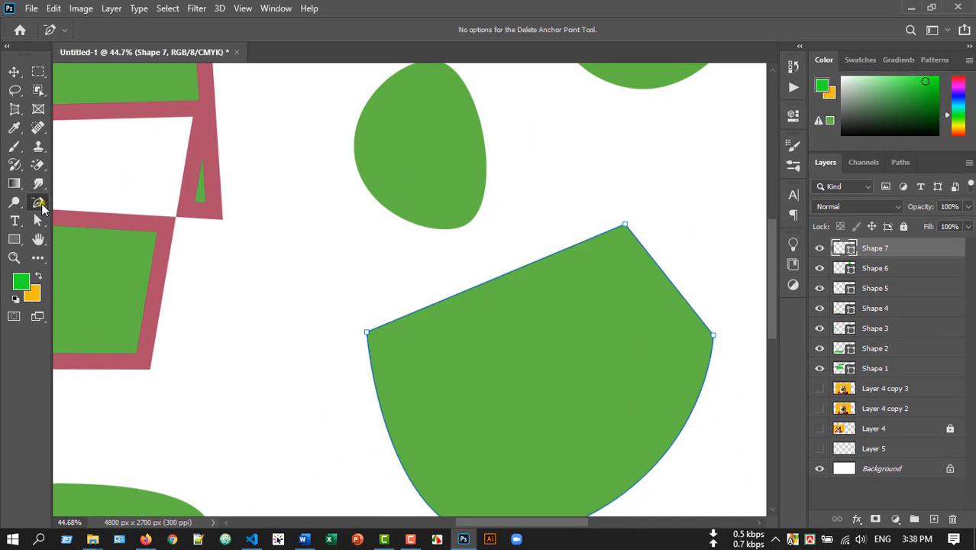
Convert the smooth anchor point at the bottom of the shape into a sharp corner with the Convert Point tool, leaving no handles
right_click(38, 202)
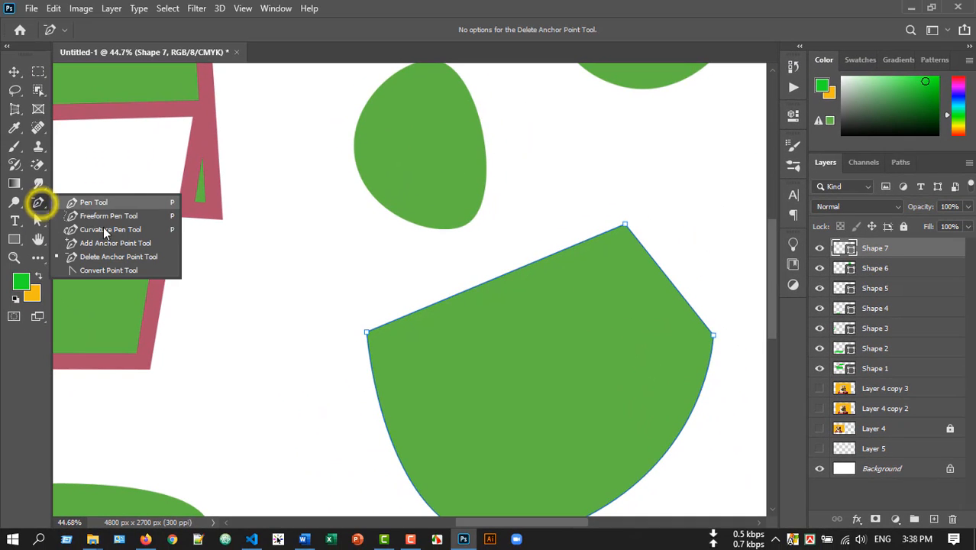
click(113, 269)
scroll(446, 364, down, 3)
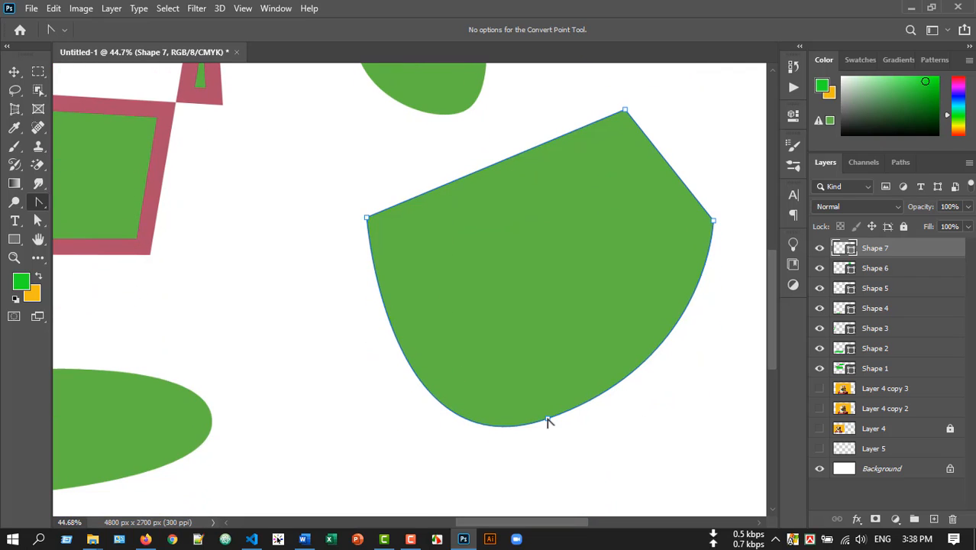
click(548, 421)
drag(547, 419, 566, 420)
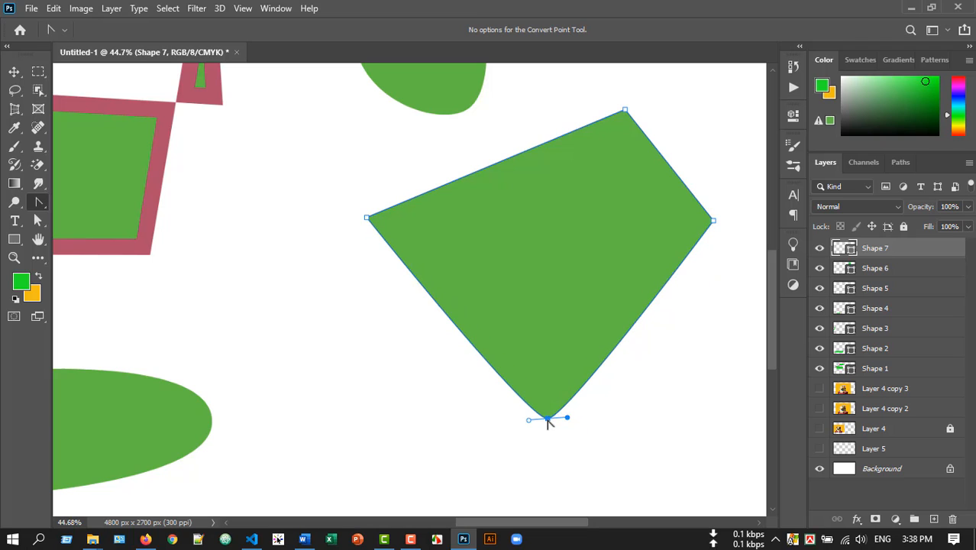
click(547, 420)
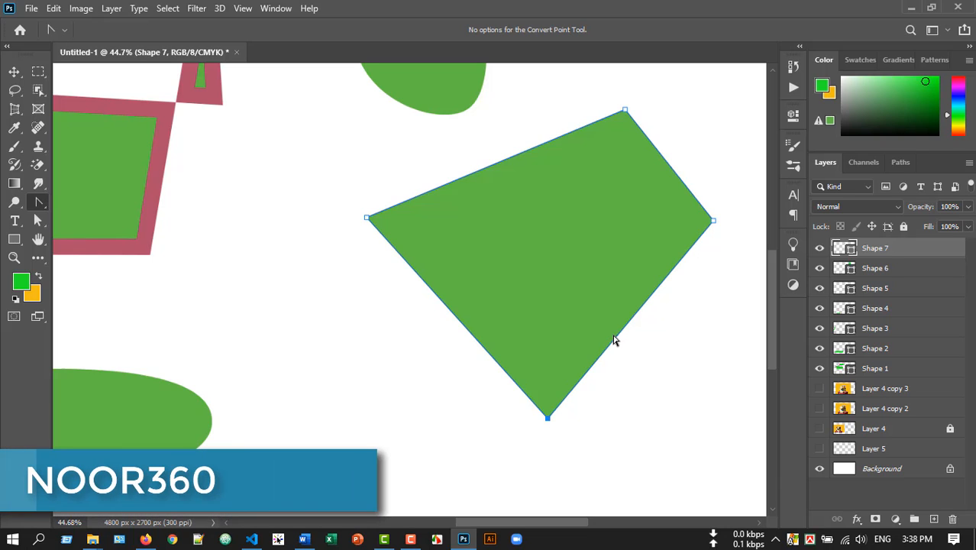
Pull the shape's two lower edges outward and turn its leftmost corner into a smooth curve with long, nearly vertical handles
drag(614, 340, 633, 364)
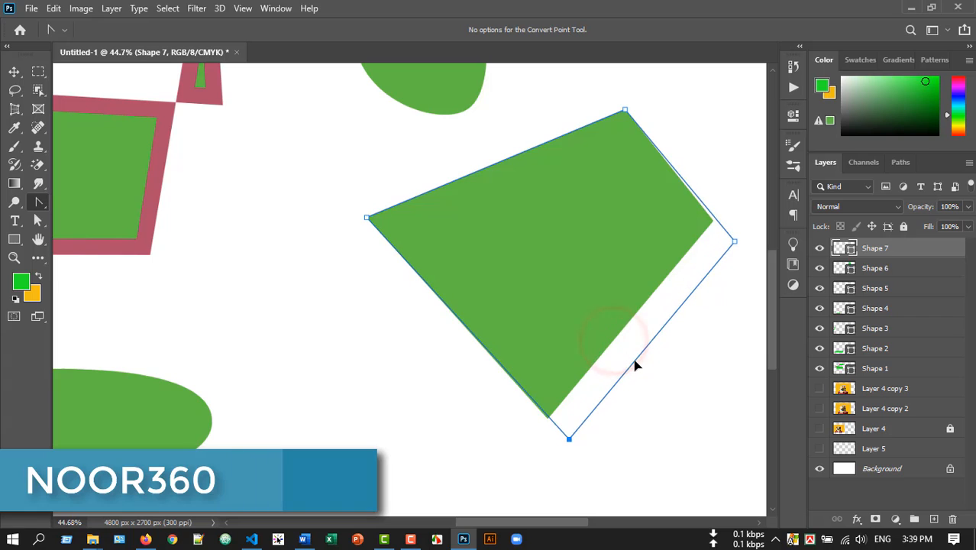
drag(490, 358, 433, 389)
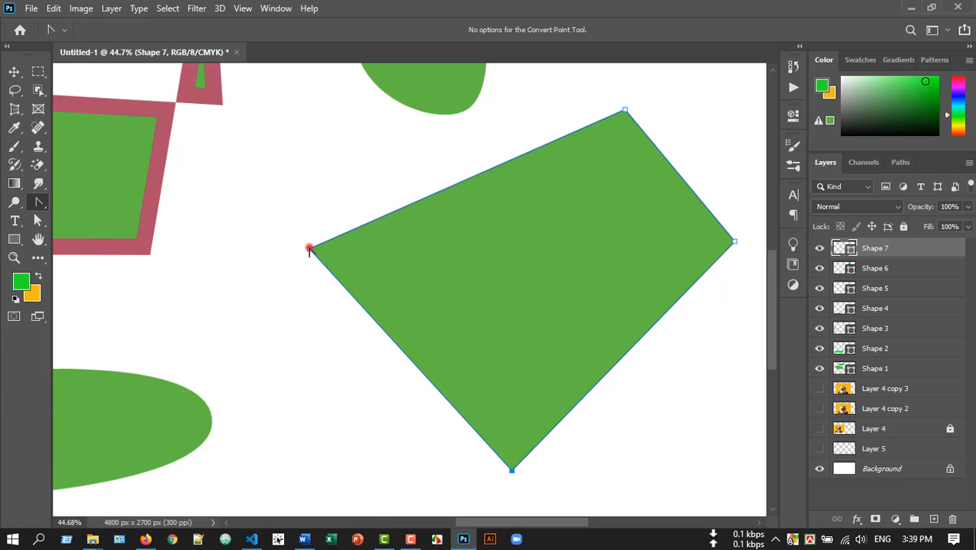
drag(309, 250, 292, 433)
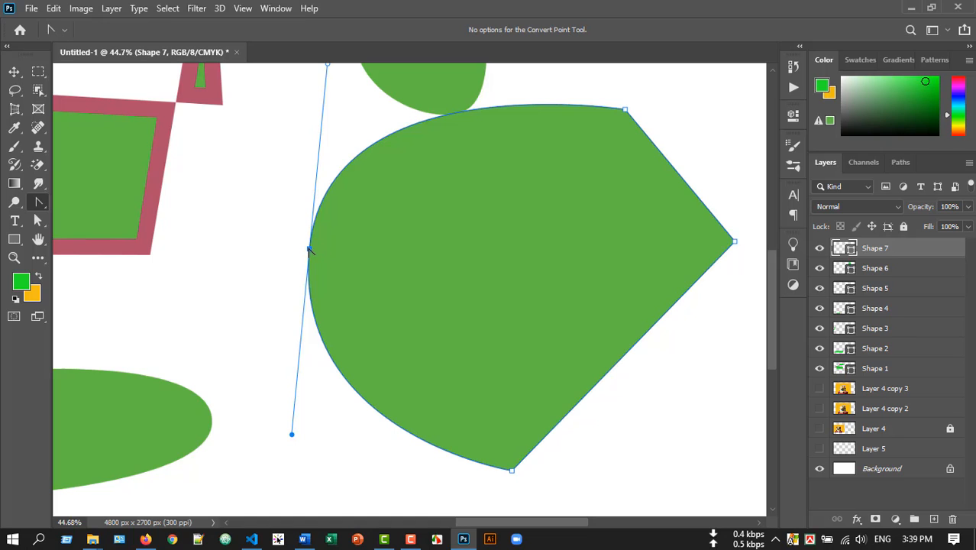
drag(309, 248, 299, 395)
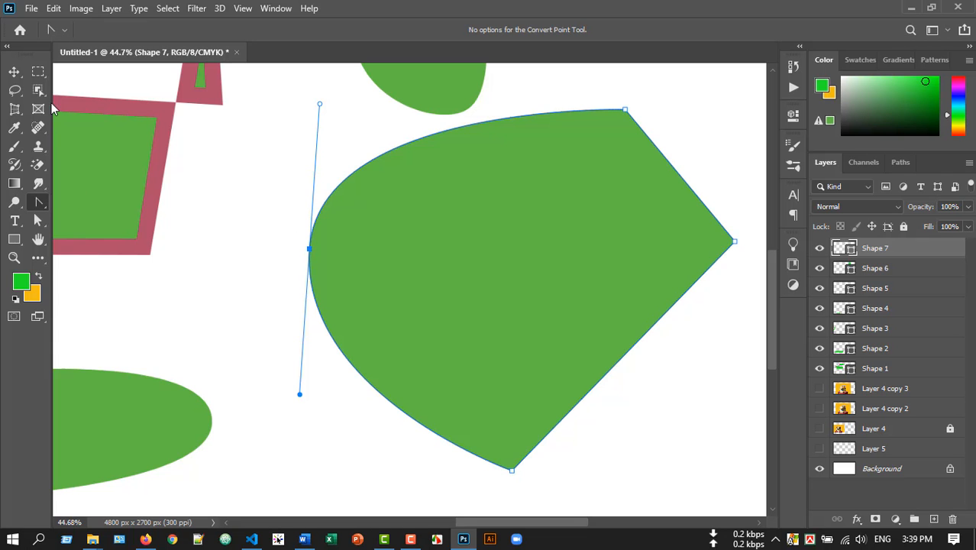
Shift the whole shape slightly left and up with the Path Selection tool
click(38, 221)
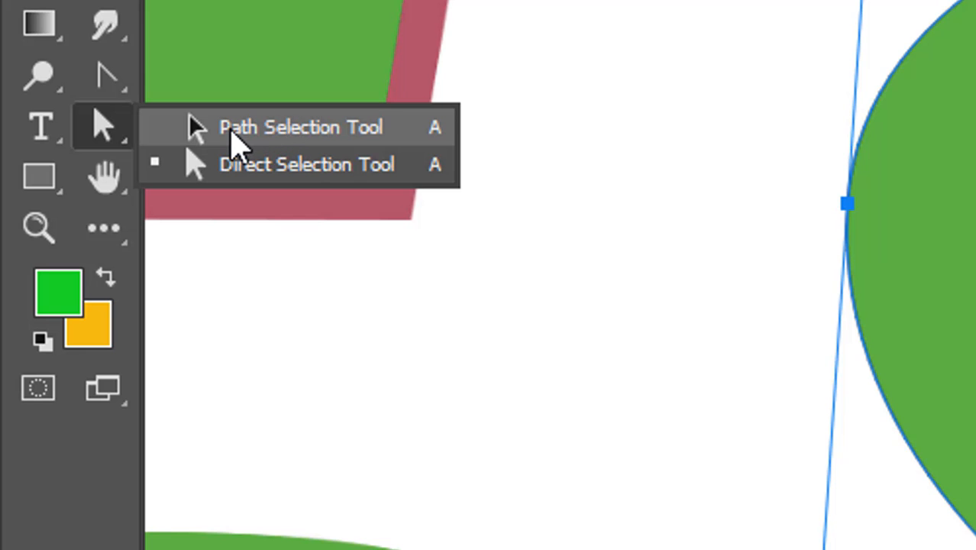
click(231, 129)
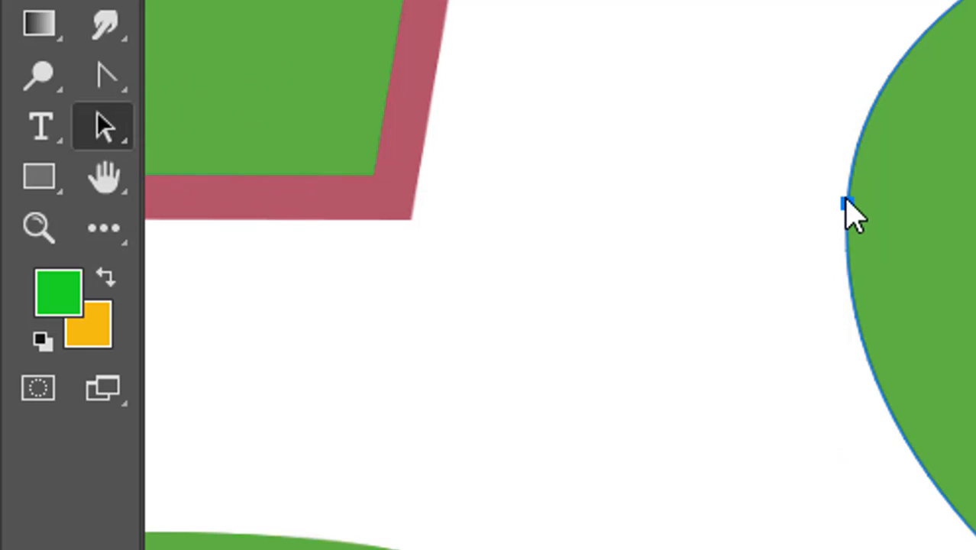
click(845, 202)
drag(843, 204, 823, 211)
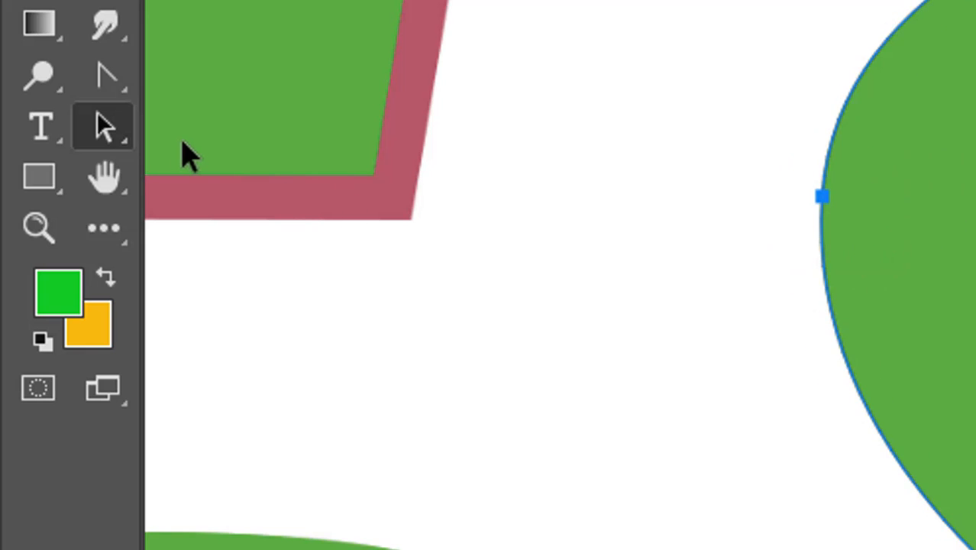
Move only the leftmost anchor point outward with the Direct Selection tool, widening the shape to about 1384 px
click(106, 139)
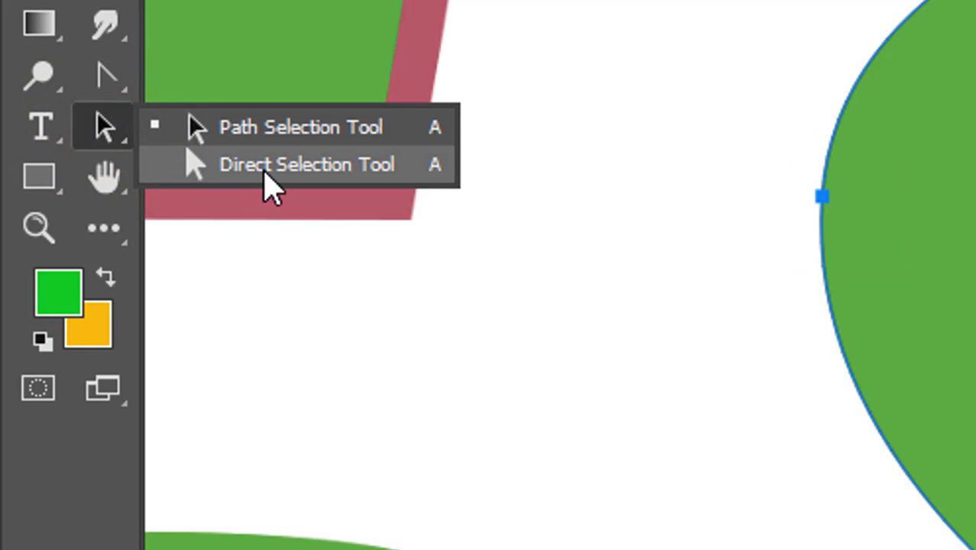
click(263, 168)
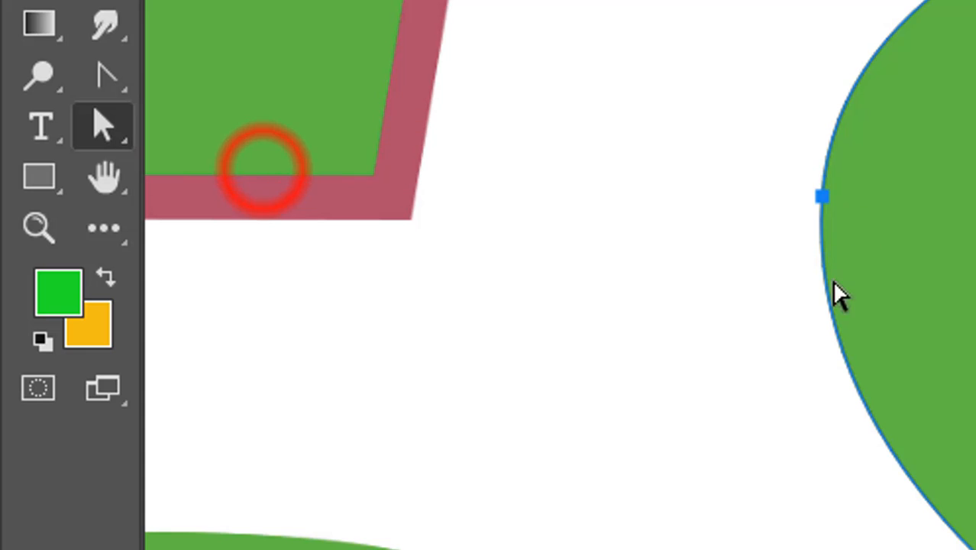
click(825, 200)
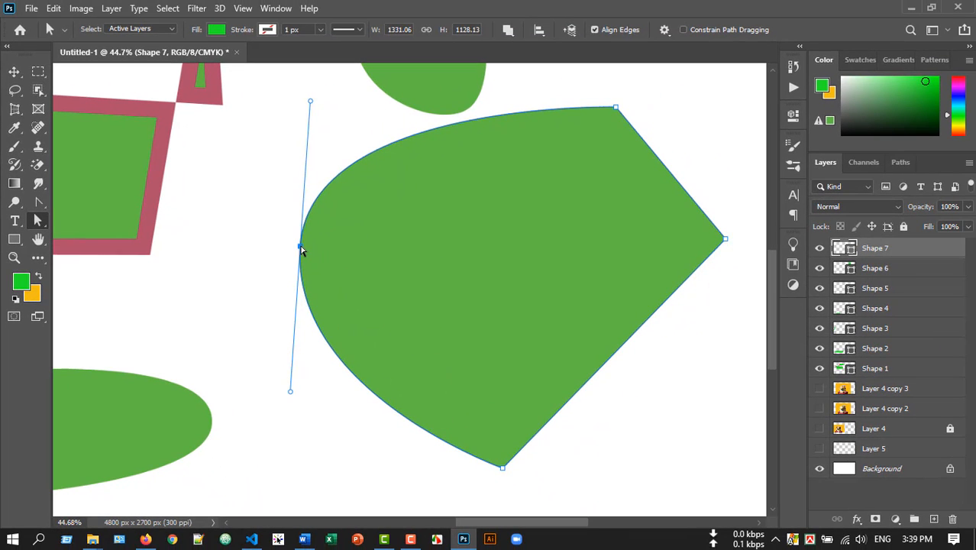
mouse_move(300, 245)
mouse_down()
mouse_move(344, 246)
mouse_move(237, 273)
mouse_move(390, 193)
mouse_move(285, 224)
mouse_move(283, 252)
mouse_up()
Redraw the leftmost anchor's handles as shorter, exactly vertical ones with the Convert Point tool
click(42, 202)
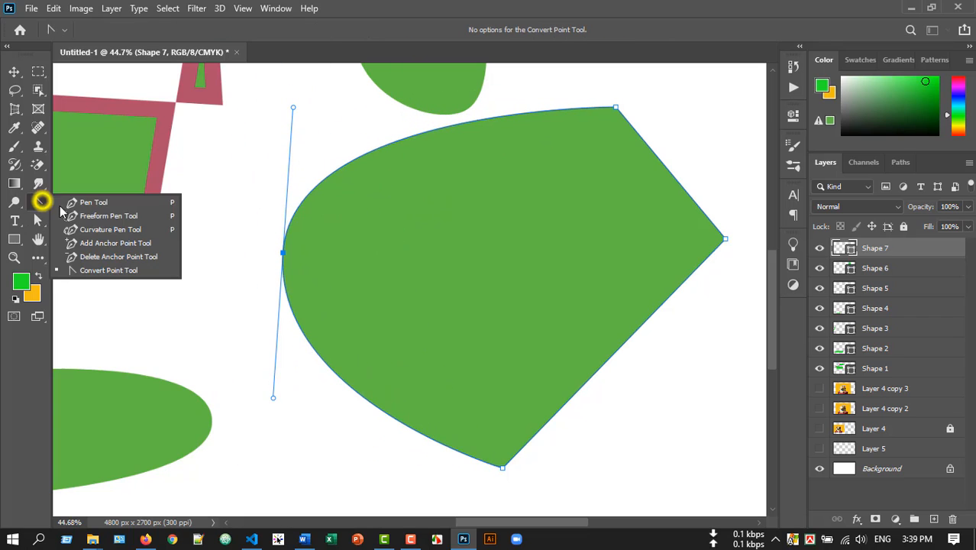
click(111, 272)
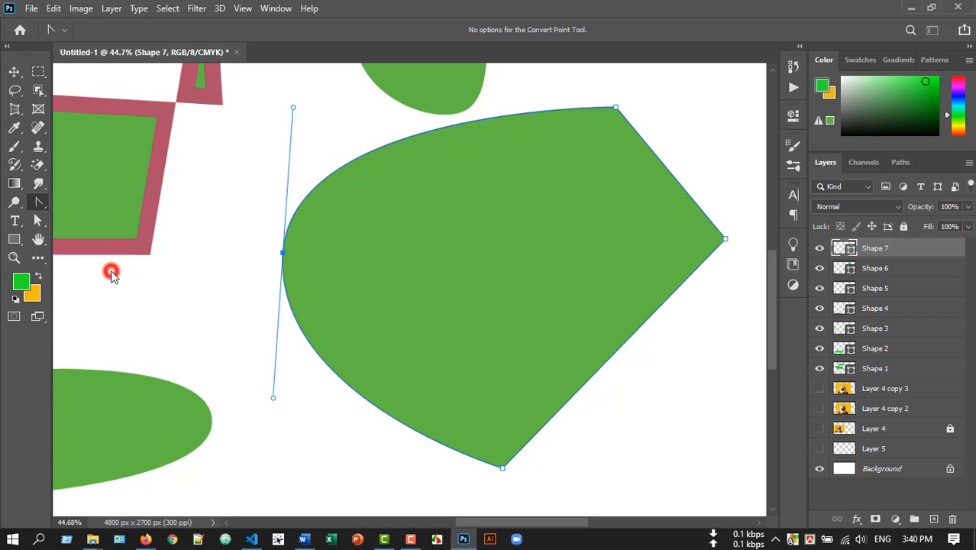
click(283, 253)
drag(283, 253, 283, 359)
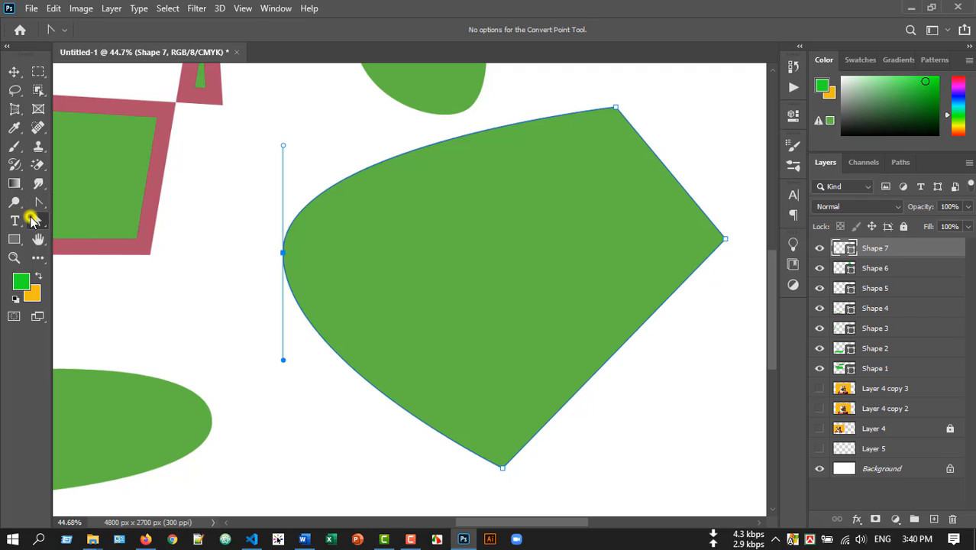
Nudge the leftmost anchor point slightly inward with the Direct Selection tool, making the shape about 1375 px wide, and deselect it
click(39, 221)
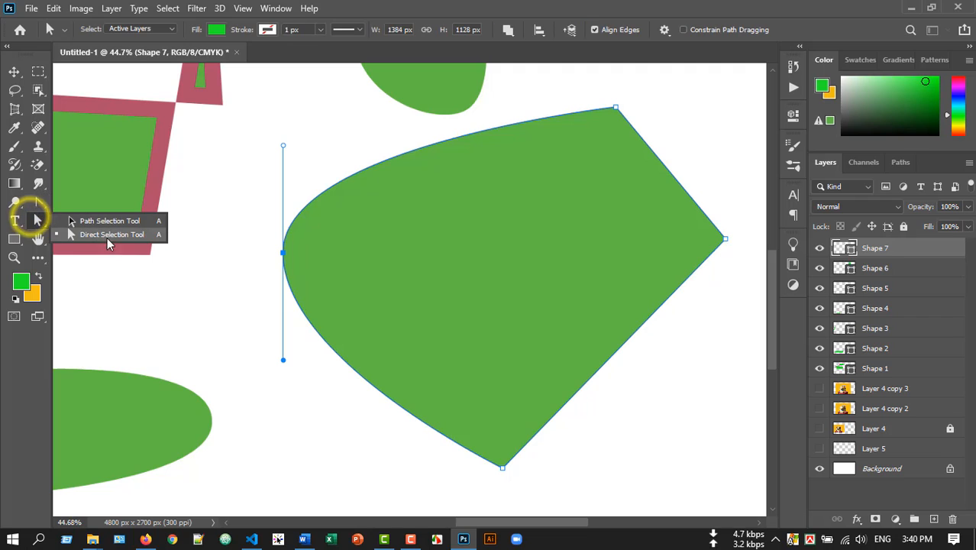
click(280, 253)
mouse_move(282, 254)
mouse_down()
mouse_move(312, 257)
mouse_move(286, 259)
mouse_up()
click(13, 70)
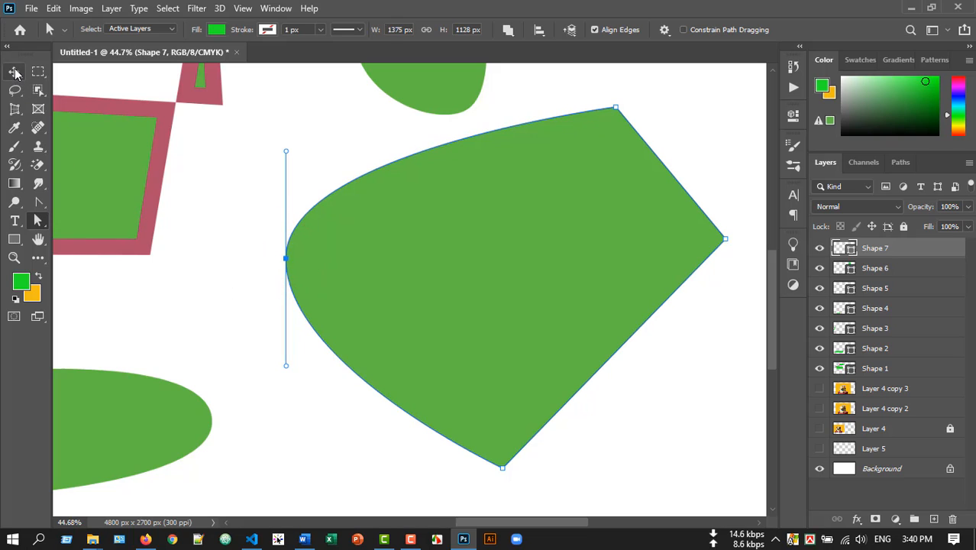
click(247, 245)
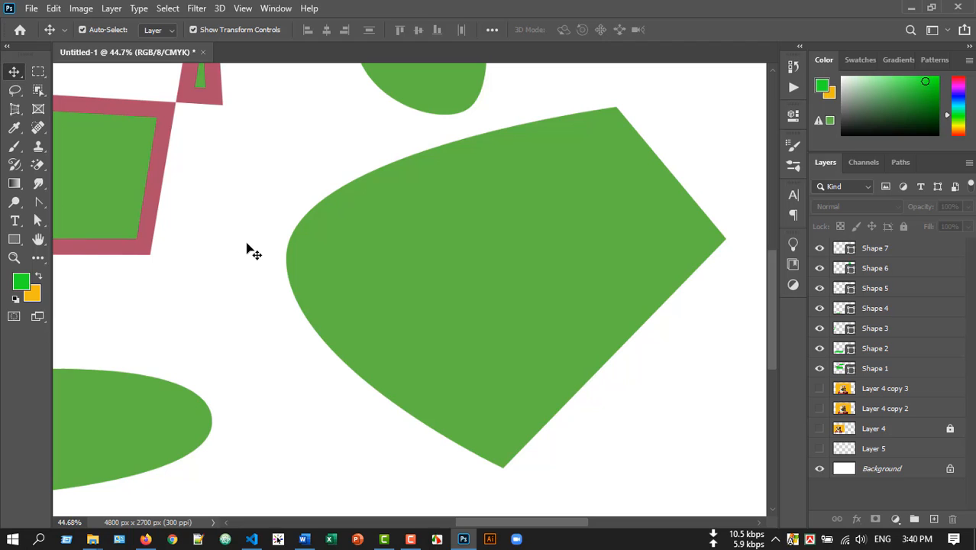
Switch to Firefox and look over the noor360 - Graphic Design group page on Facebook
click(145, 539)
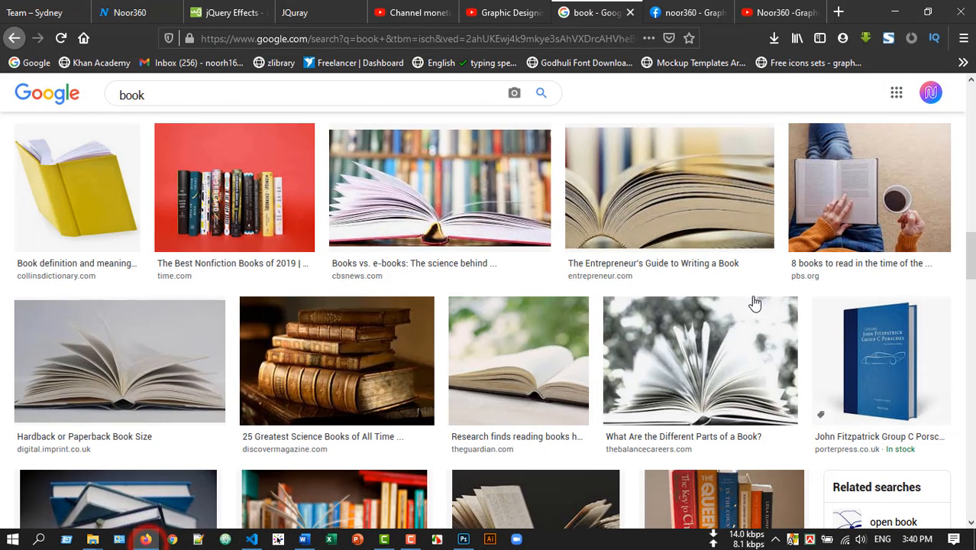
click(690, 9)
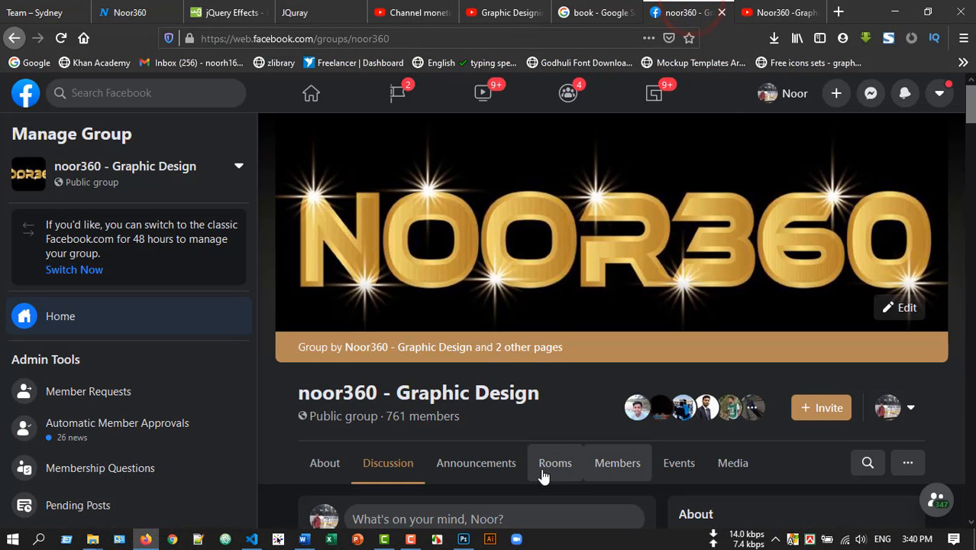
scroll(557, 466, down, 10)
scroll(638, 410, up, 10)
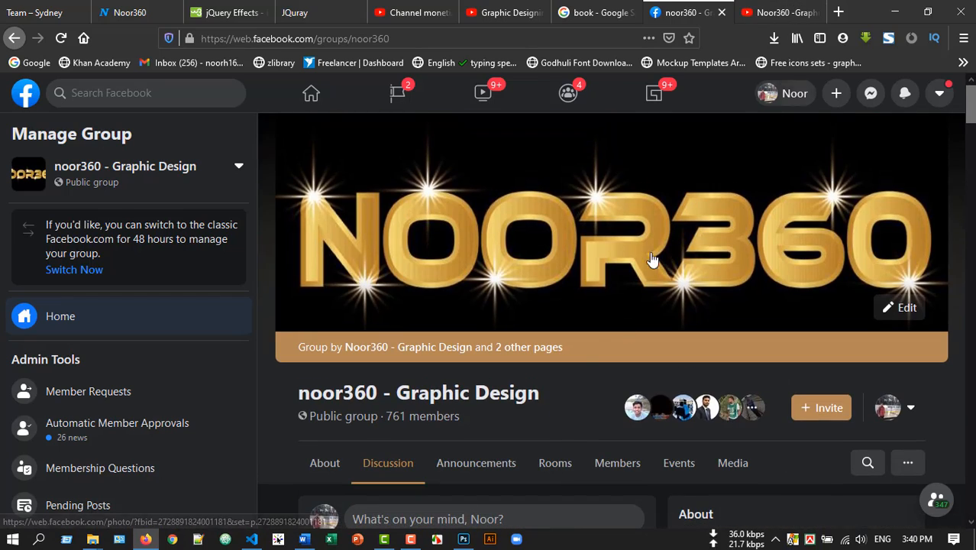
Look through the uploaded videos on the Noor360 - Graphic Design YouTube channel
click(772, 12)
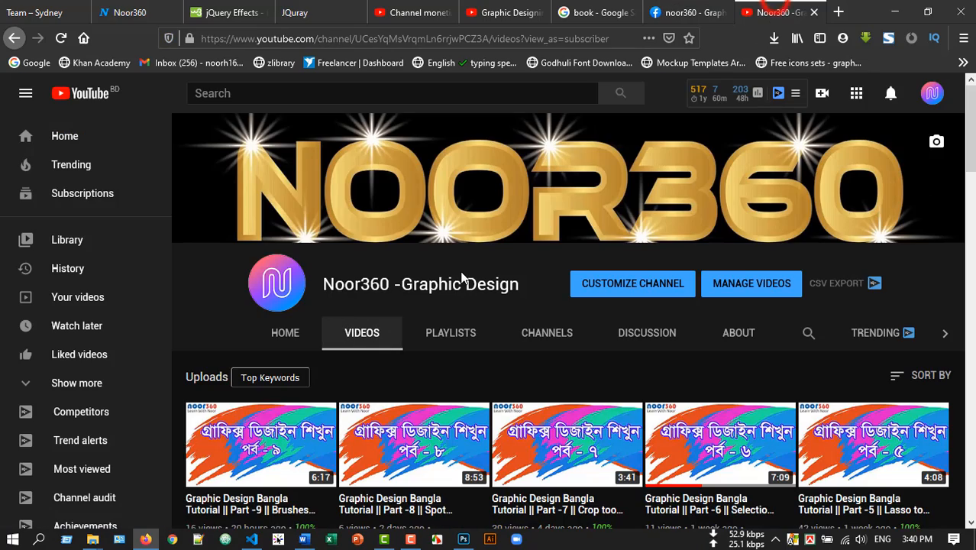
scroll(582, 447, down, 3)
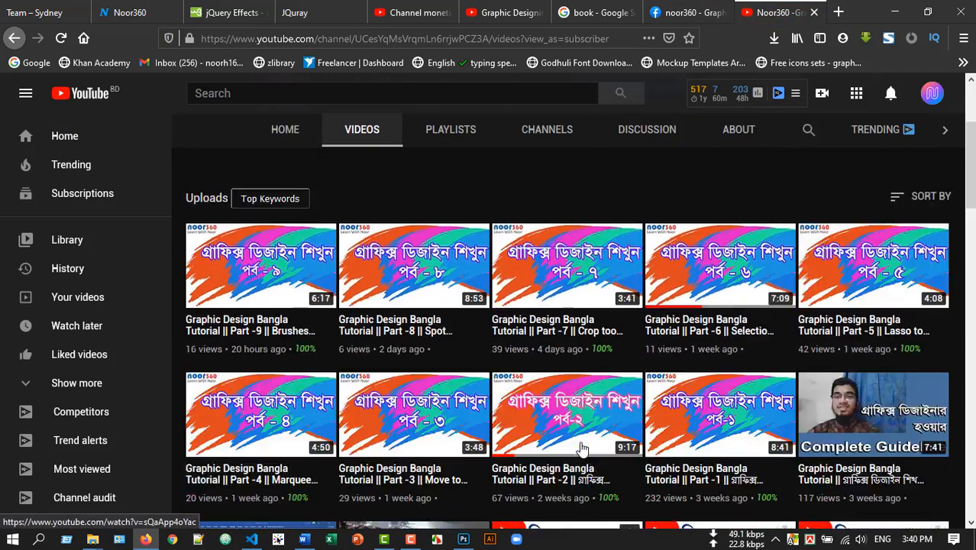
scroll(730, 307, up, 3)
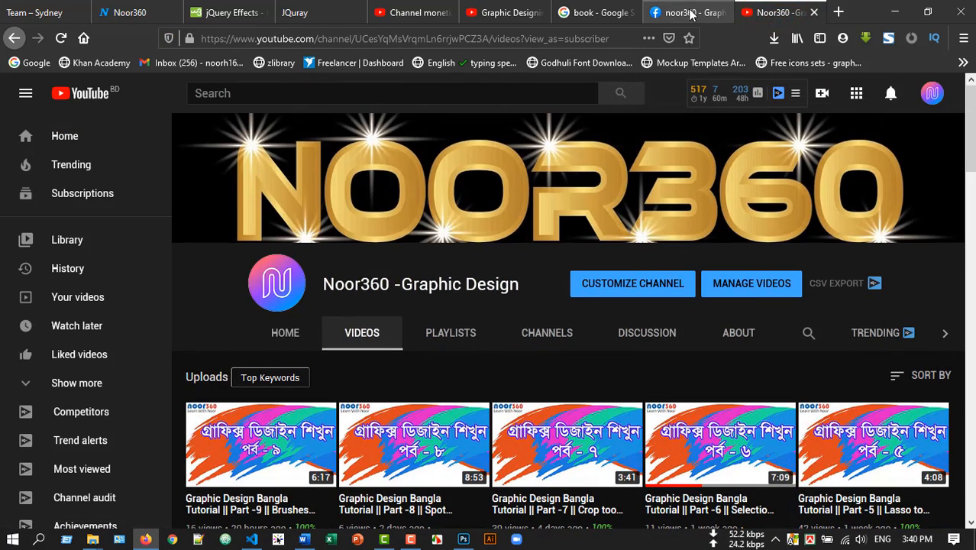